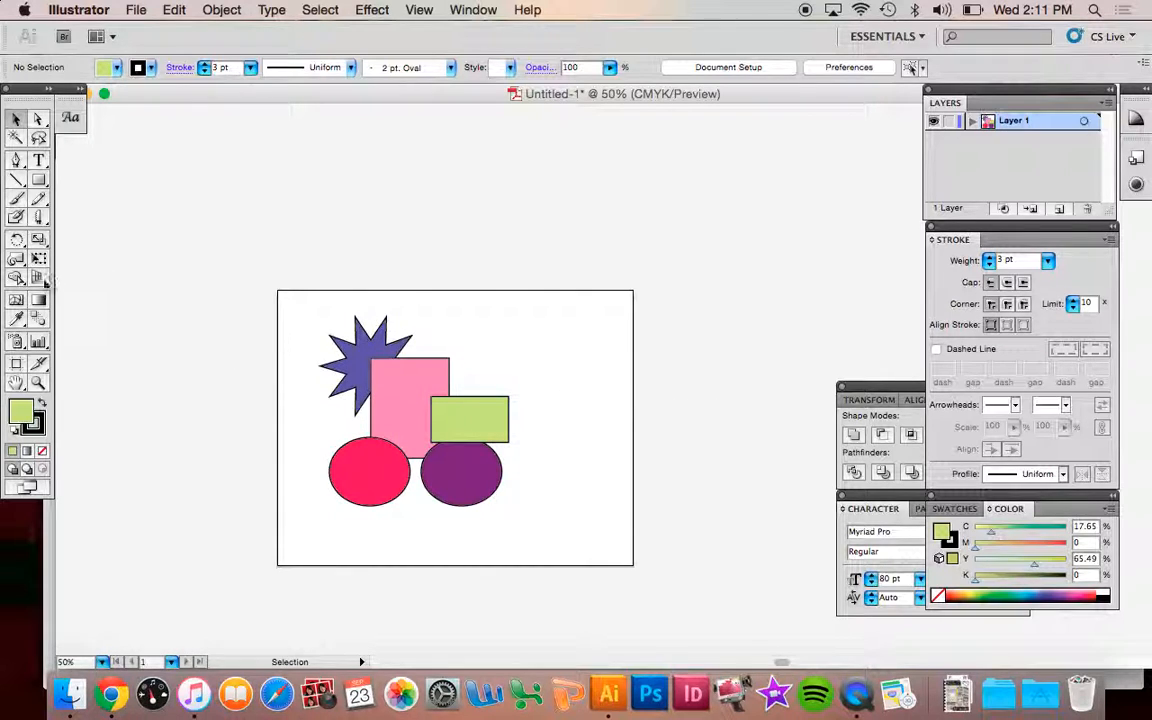
Select all five shapes and merge the star, pink rectangle and green rectangle with the Shape Builder tool
left_click(13, 281)
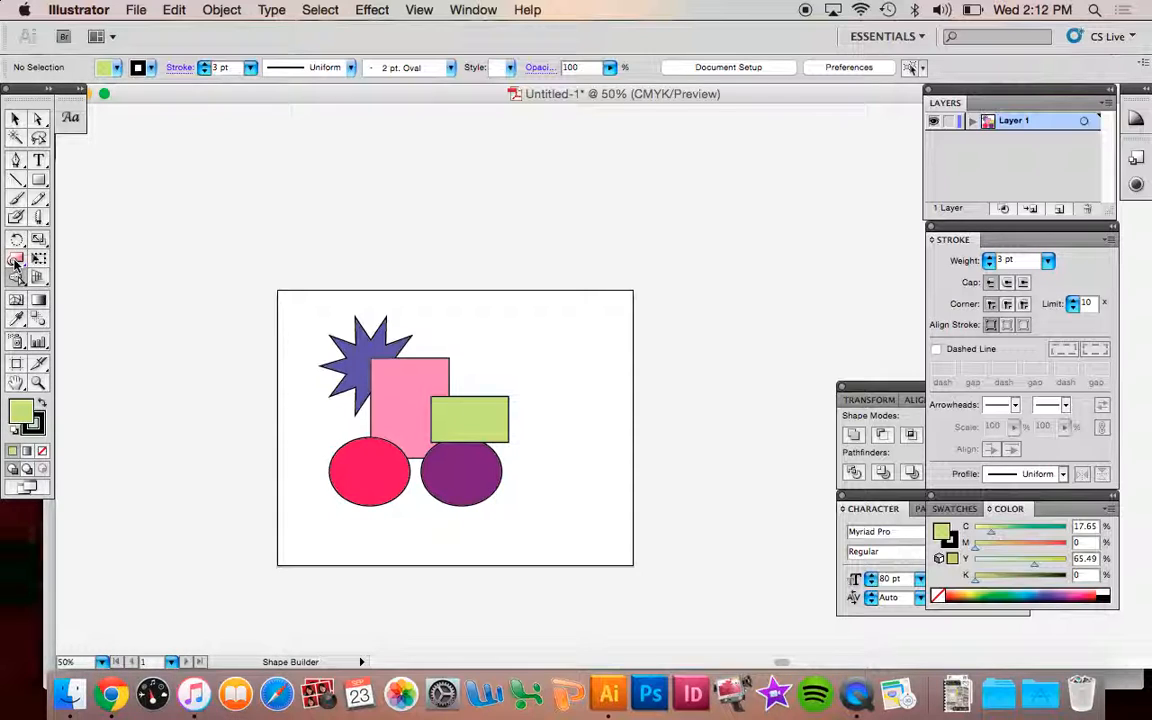
mouse_move(17, 284)
left_mouse_down()
mouse_move(77, 283)
mouse_move(89, 303)
mouse_move(90, 287)
left_mouse_up()
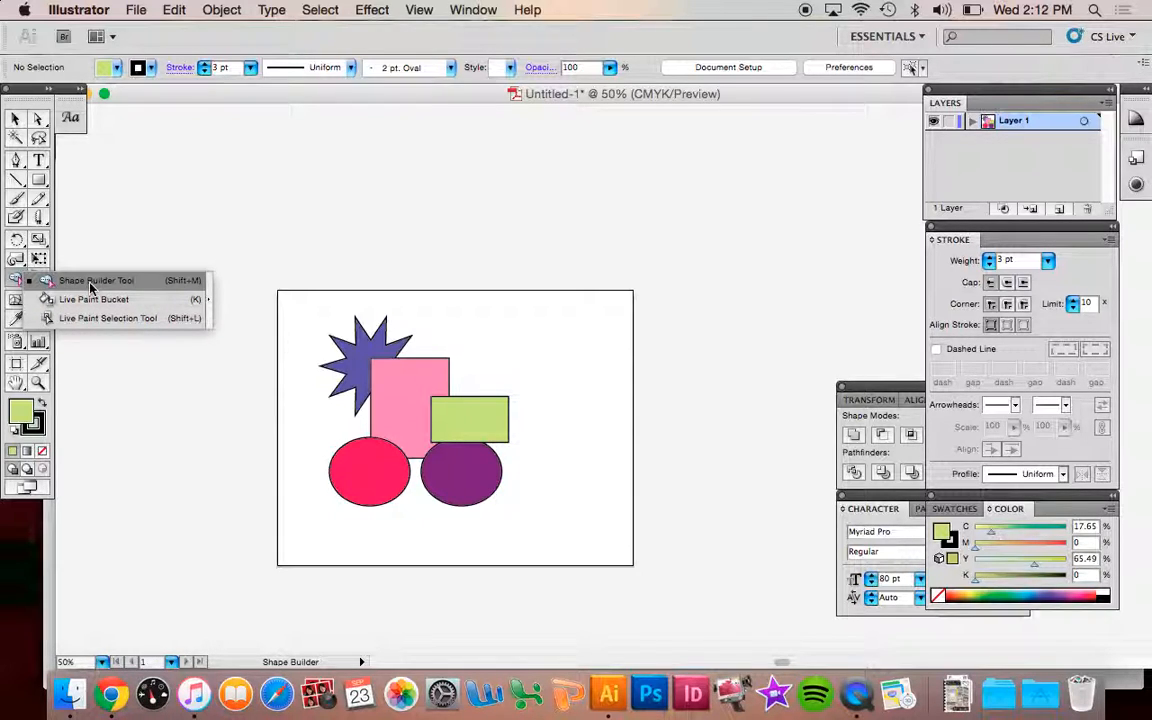
left_click_drag(90, 287, 86, 290)
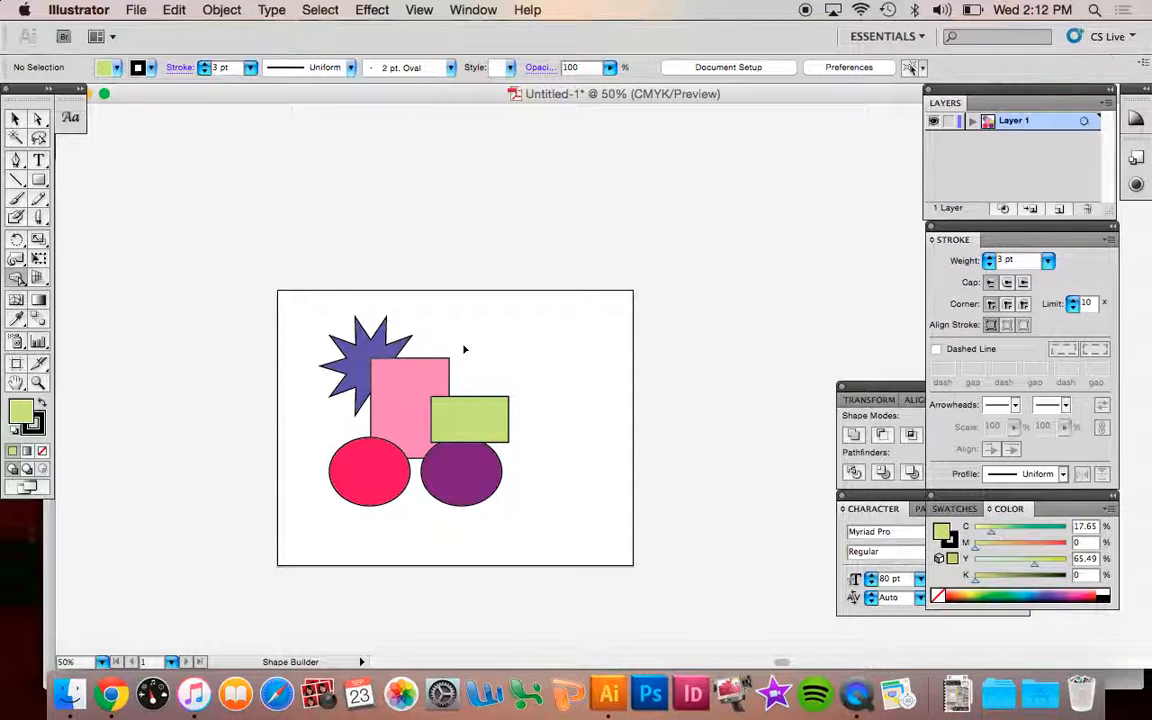
left_click(15, 118)
left_click_drag(314, 307, 560, 510)
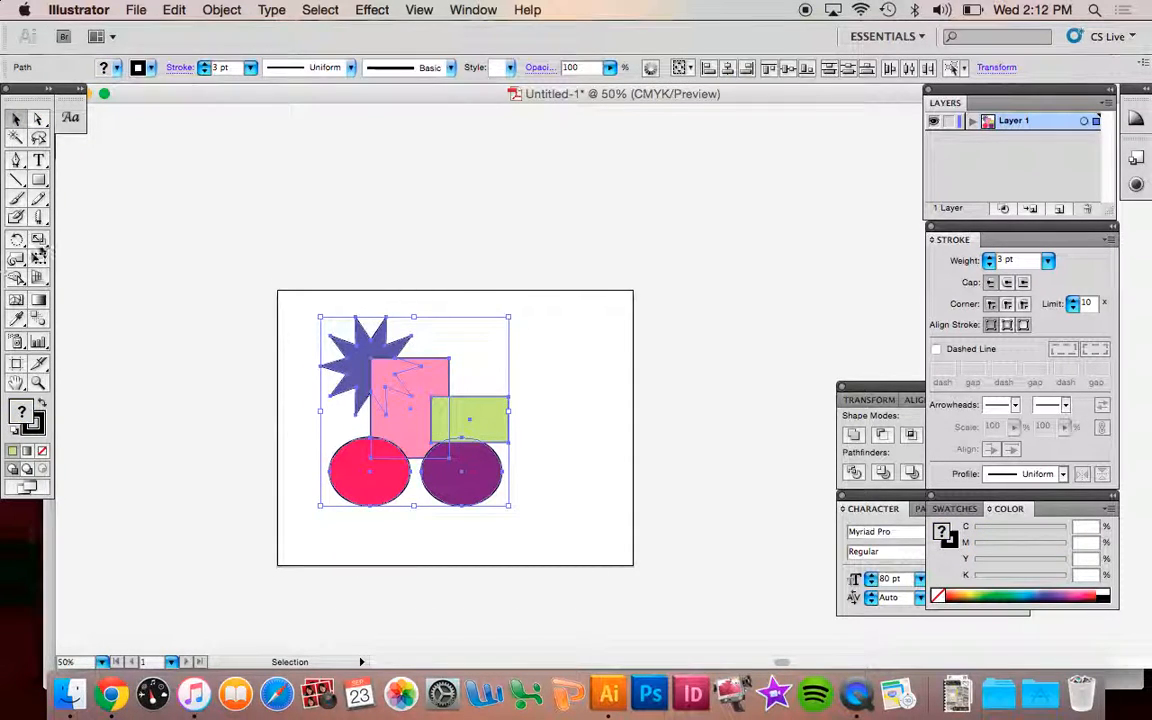
left_click(20, 280)
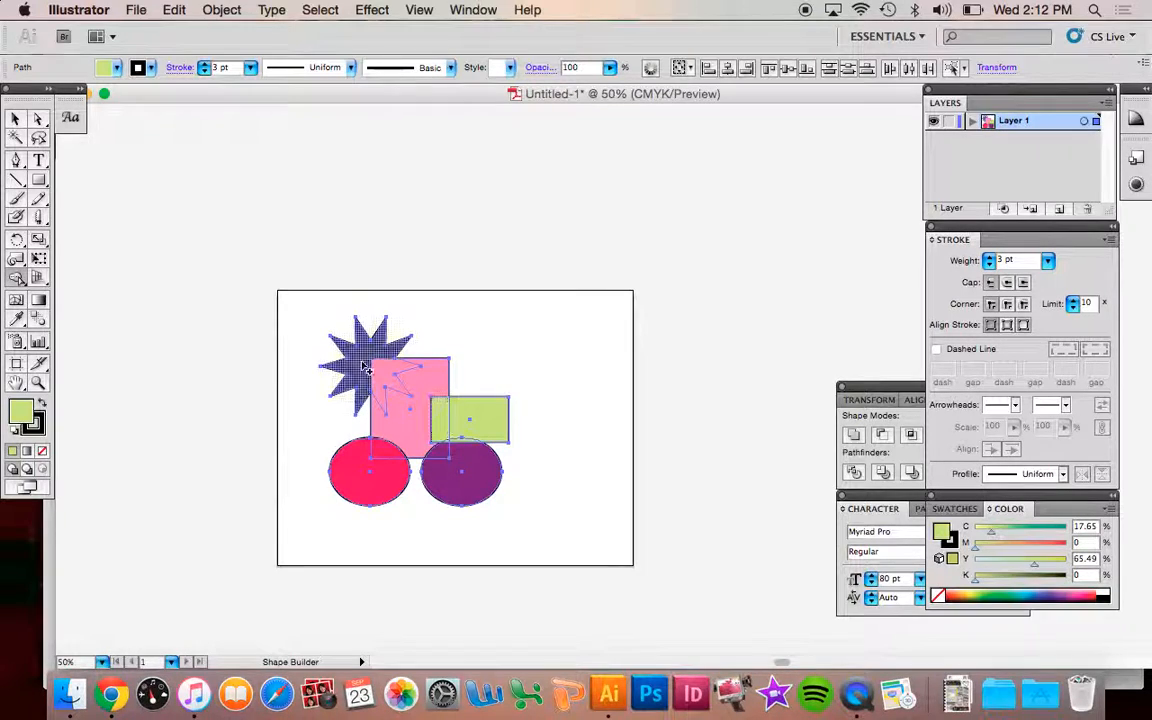
mouse_move(362, 362)
left_mouse_down()
mouse_move(471, 467)
mouse_move(431, 435)
mouse_move(468, 435)
left_mouse_up()
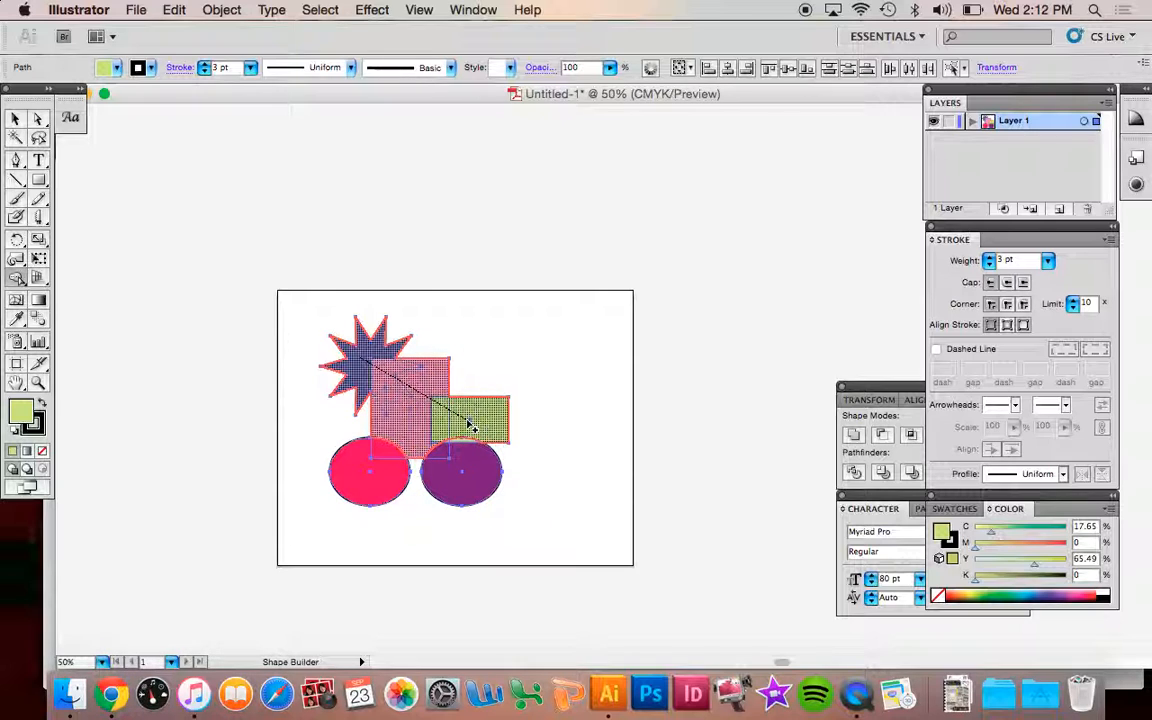
left_click_drag(475, 430, 474, 432)
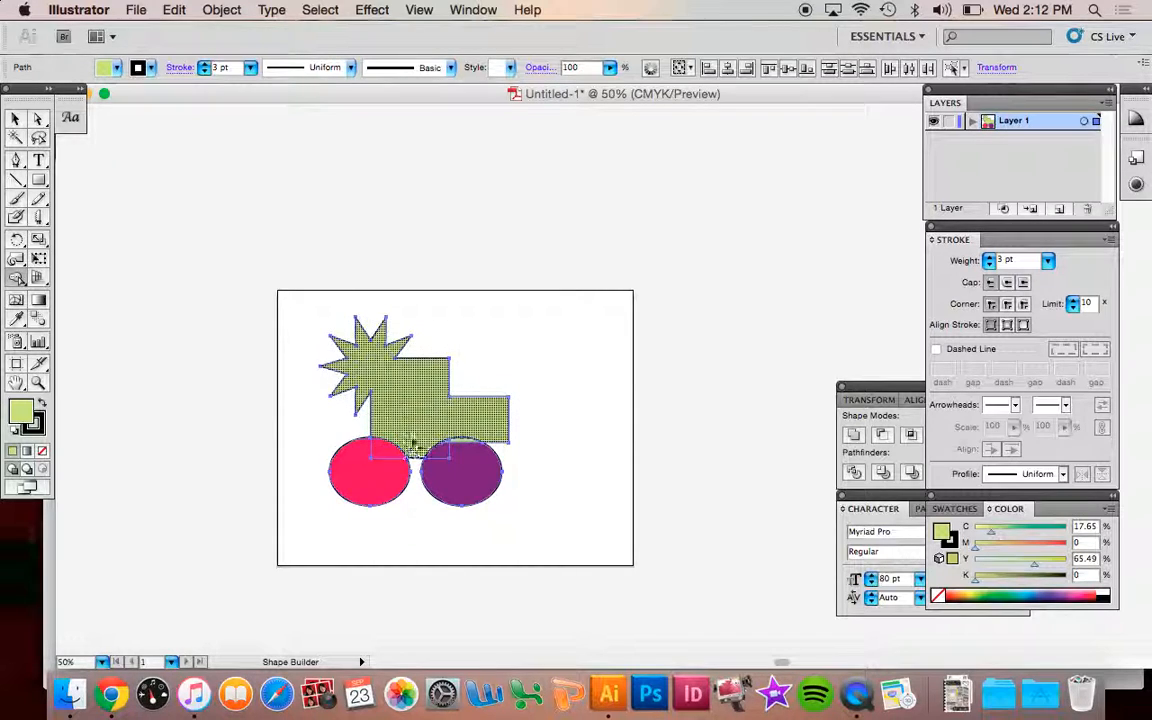
Merge both circles into the combined green shape with the Shape Builder tool, leaving no gaps, and deselect it
mouse_move(422, 408)
left_mouse_down()
mouse_move(390, 451)
mouse_move(368, 477)
left_mouse_up()
left_click_drag(406, 410, 475, 470)
mouse_move(429, 407)
left_mouse_down()
mouse_move(472, 440)
mouse_move(476, 462)
mouse_move(443, 443)
mouse_move(460, 452)
left_mouse_up()
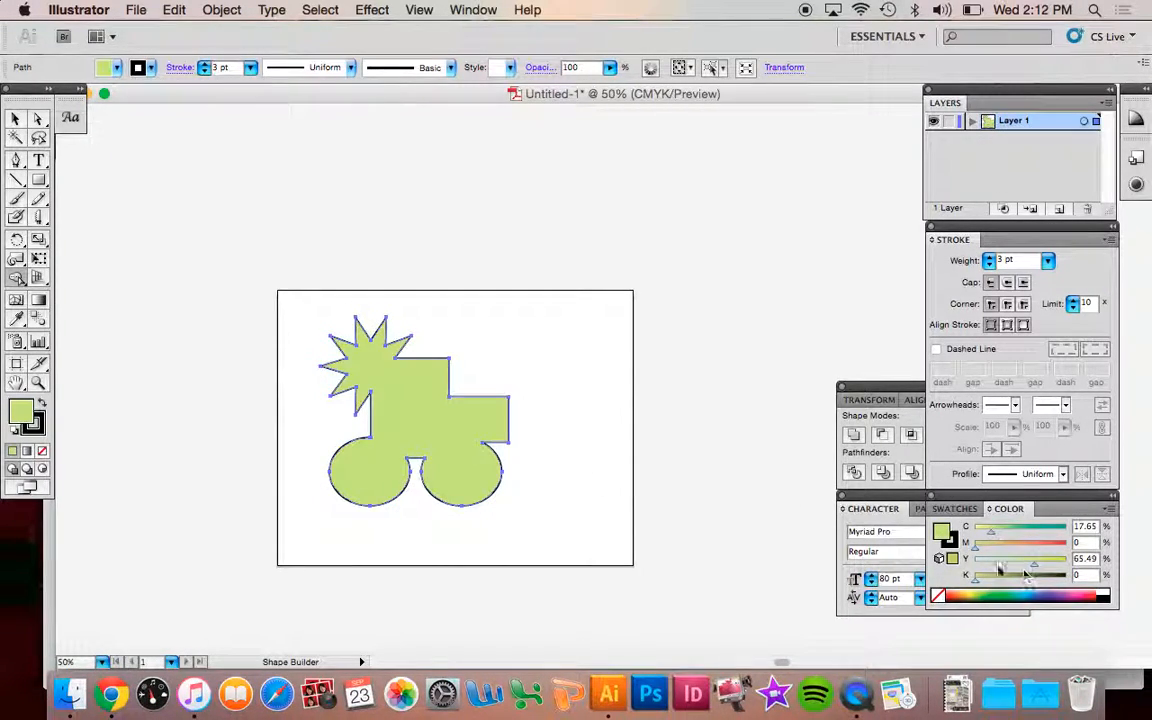
left_click(15, 118)
left_click(840, 360)
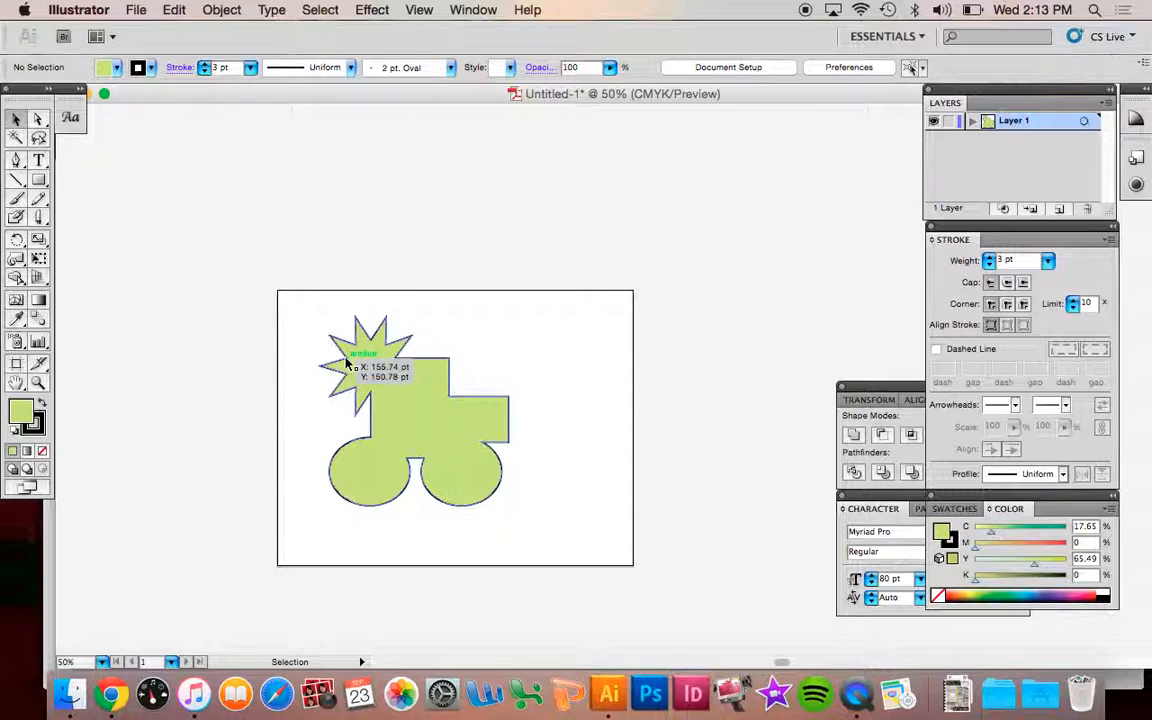
Undo the Shape Builder merges back to the separate coloured shapes
left_click(20, 279)
left_click(60, 280)
key("super+z")
key("super+z")
key("super+z")
key("super+z")
key("super+z")
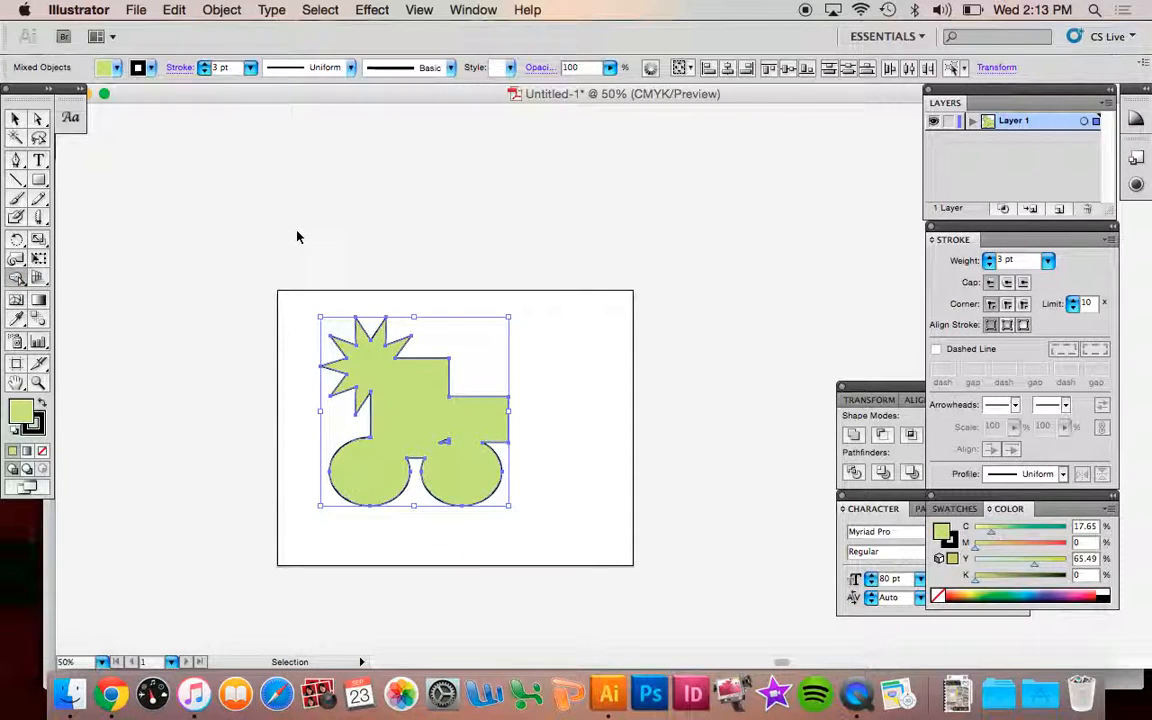
key("super+z")
key("super+z")
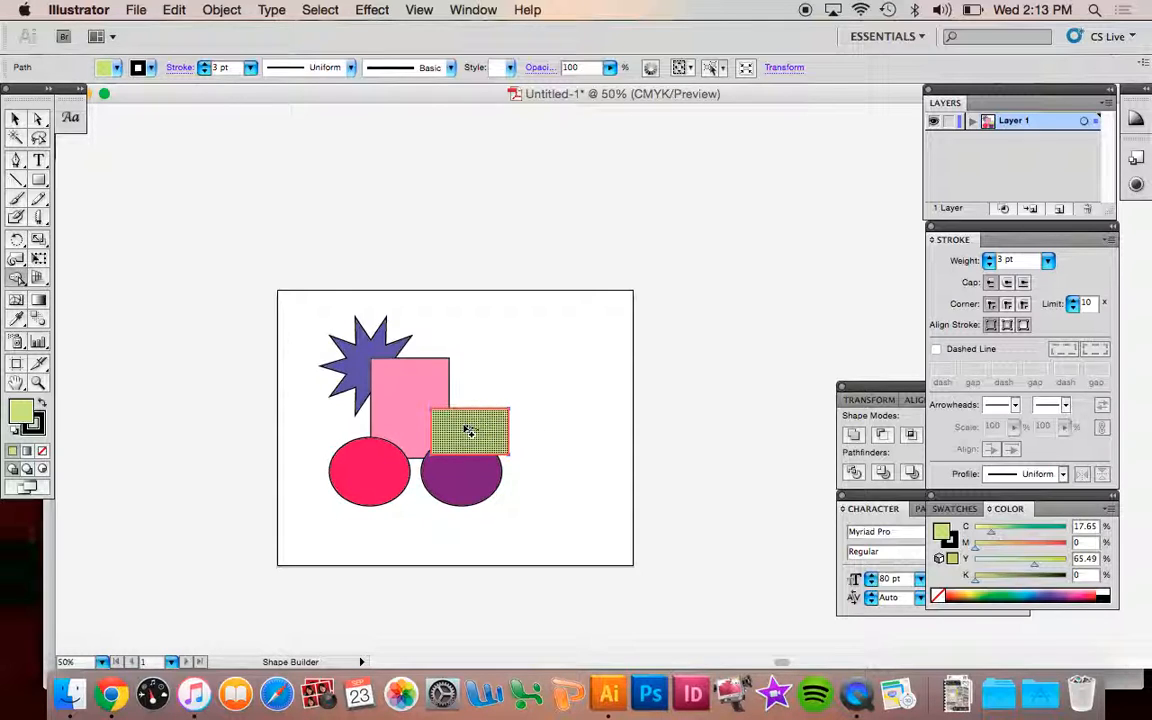
Move the green rectangle slightly so it overlaps the pink rectangle and the purple circle, and deselect it
left_click(480, 436)
left_click(18, 119)
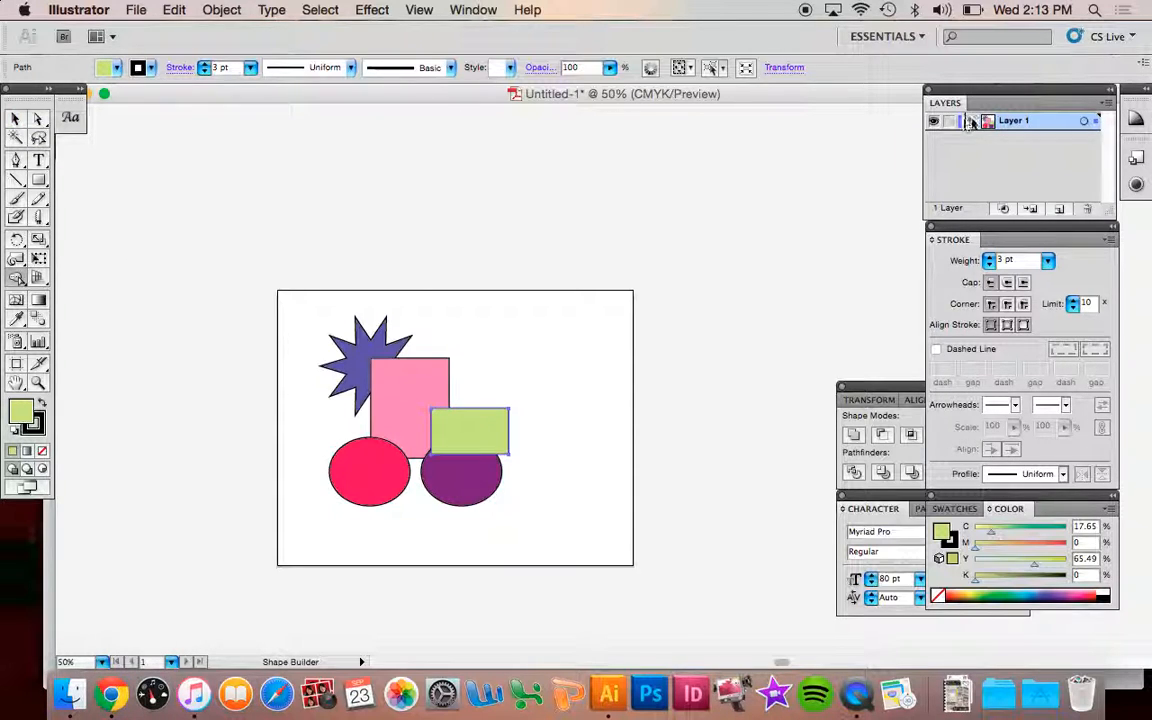
left_click(16, 119)
left_click_drag(465, 437, 472, 434)
left_click(545, 395)
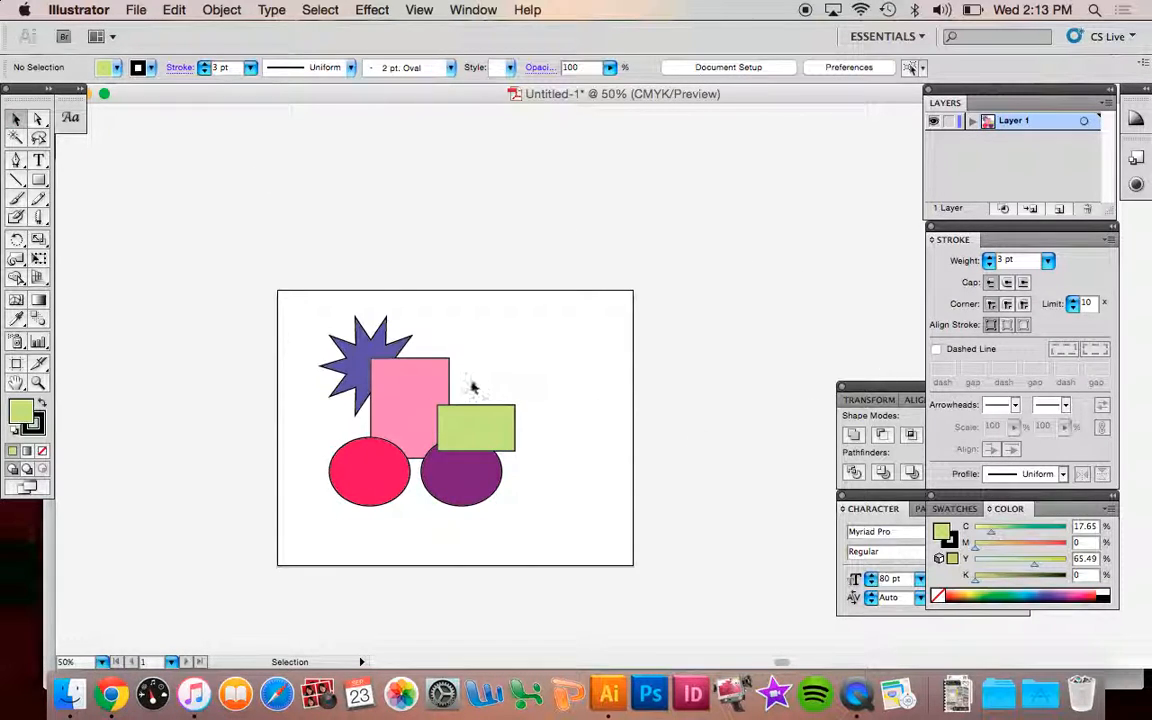
Bring the pink rectangle in front of the other shapes with the Arrange command
left_click(404, 398)
right_click(402, 393)
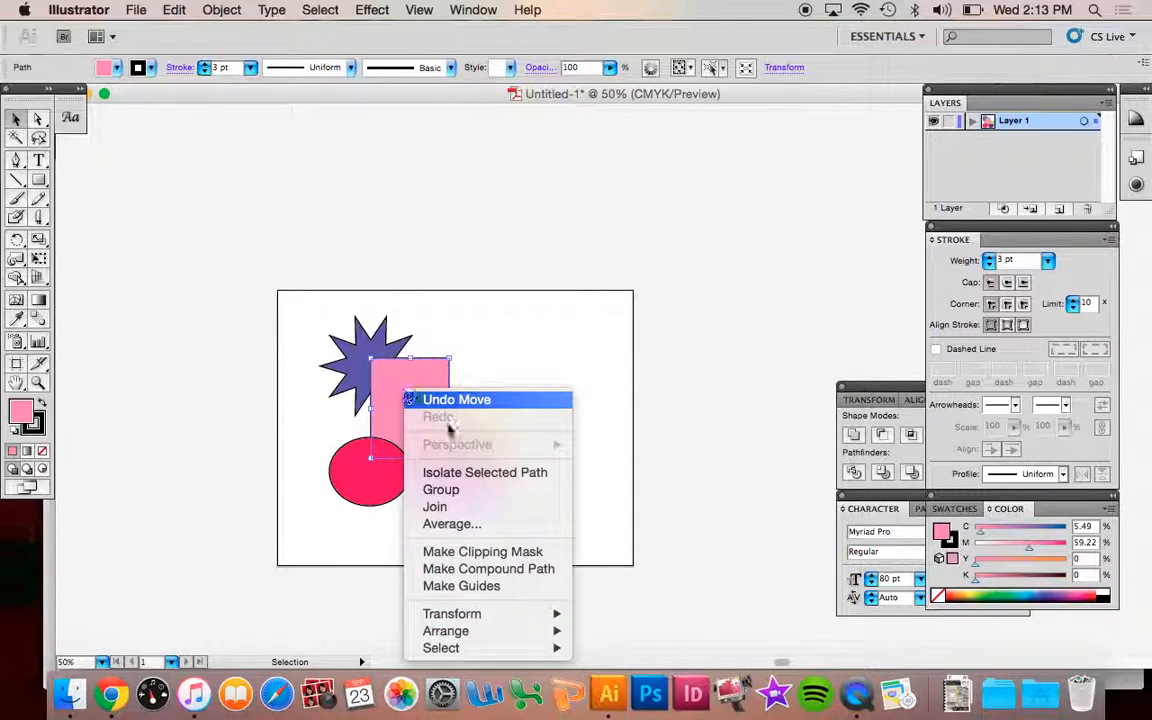
mouse_move(502, 643)
left_click(634, 573)
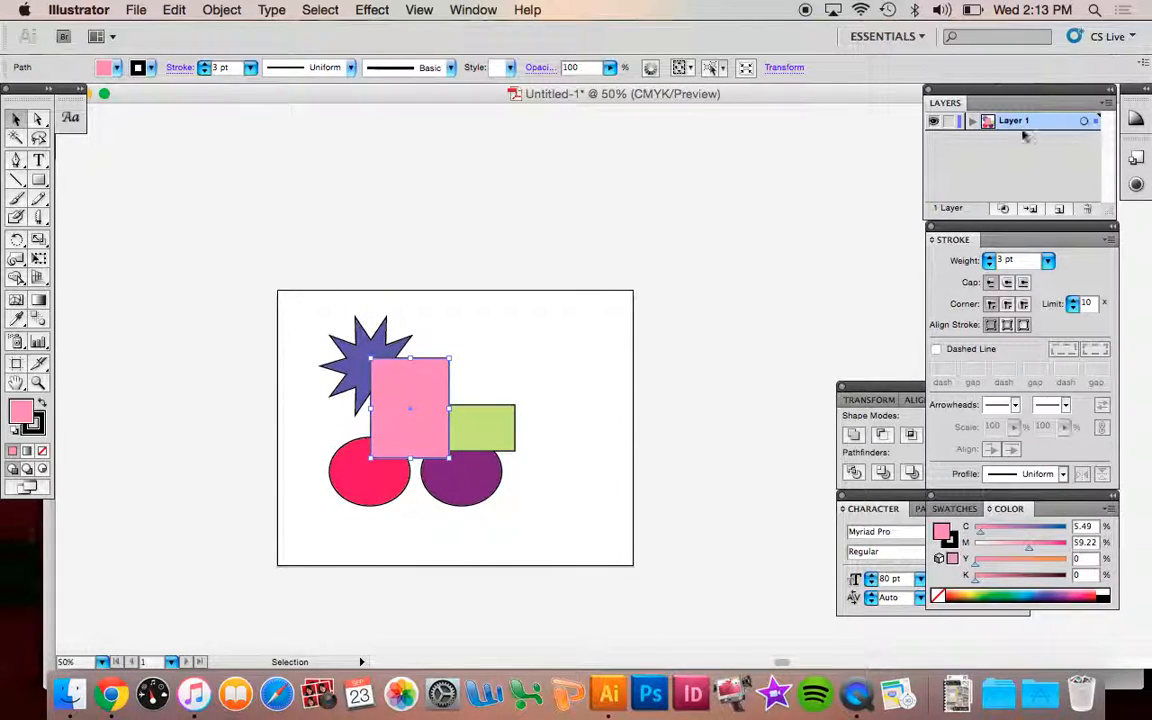
Expand Layer 1 and move the green rectangle's path above the pink rectangle's path in the stacking order
left_click(971, 122)
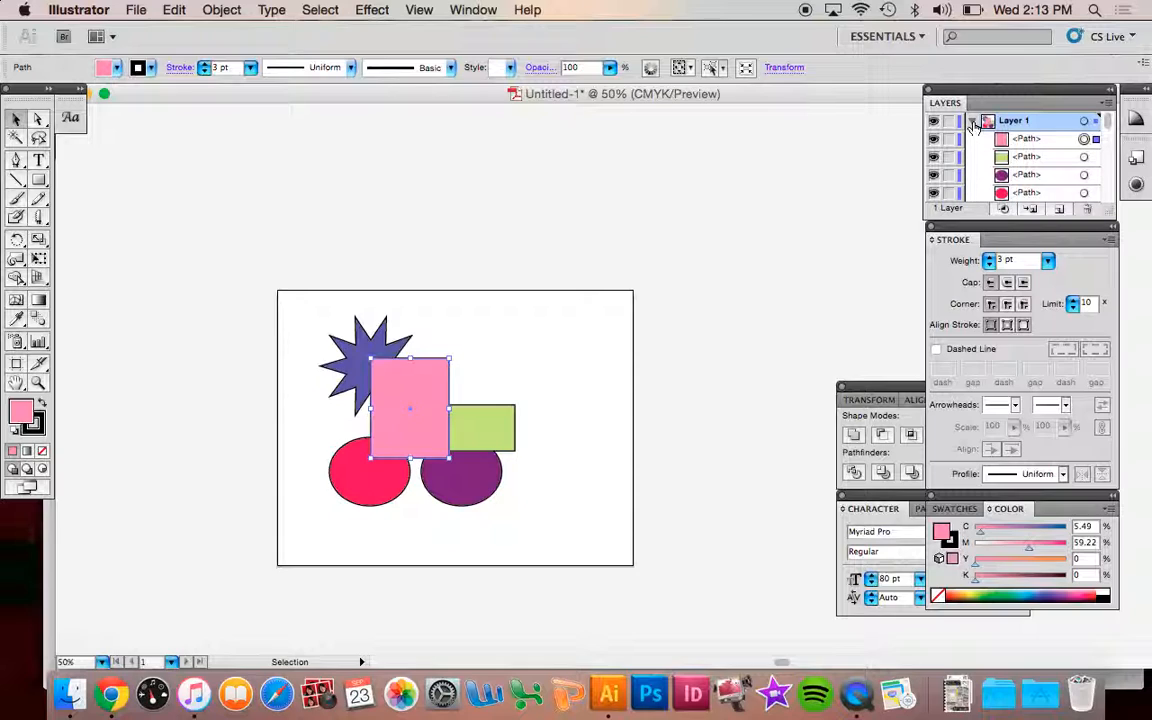
scroll(1040, 143, "down", 1)
scroll(1038, 146, "up", 1)
left_click(1024, 160)
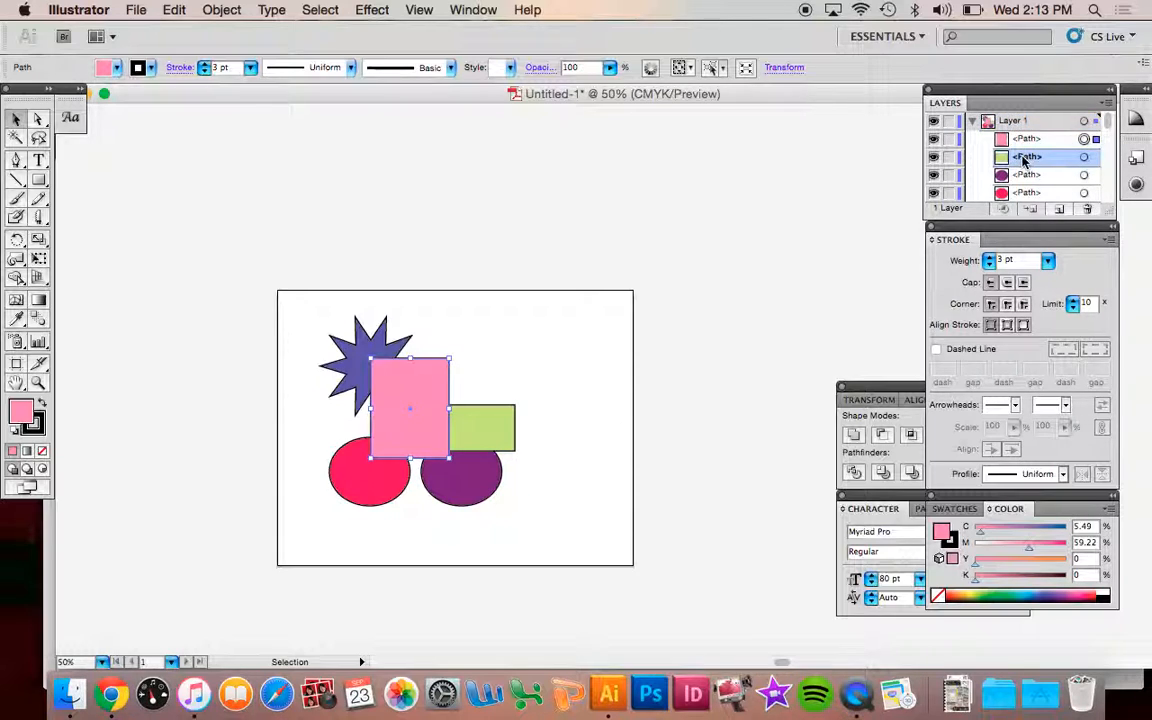
left_click_drag(1026, 163, 1024, 134)
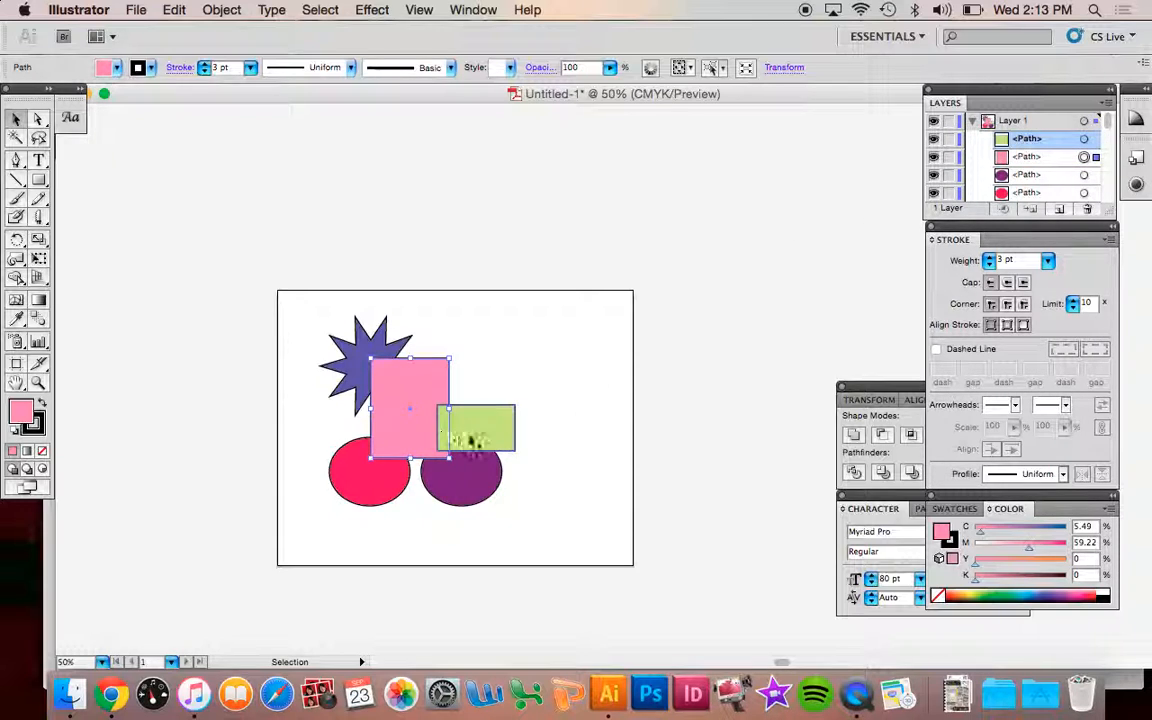
left_click_drag(16, 278, 57, 283)
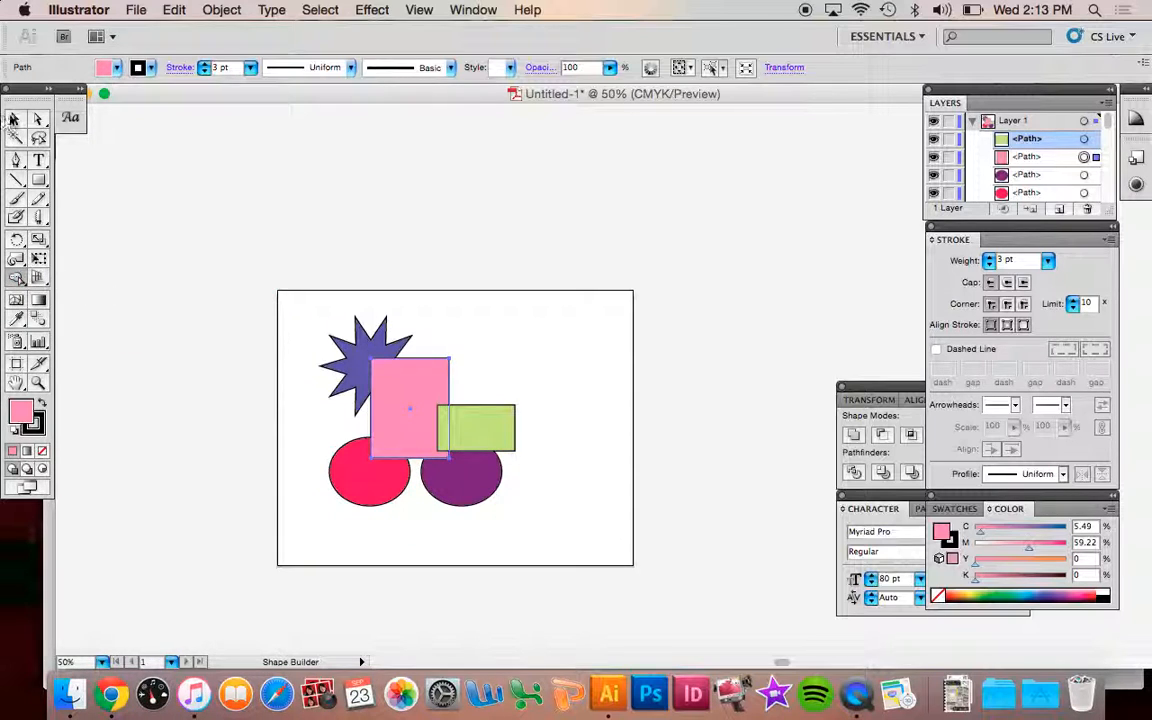
left_click(16, 118)
left_click(268, 303)
mouse_move(333, 345)
left_mouse_down()
mouse_move(423, 424)
mouse_move(333, 345)
left_mouse_up()
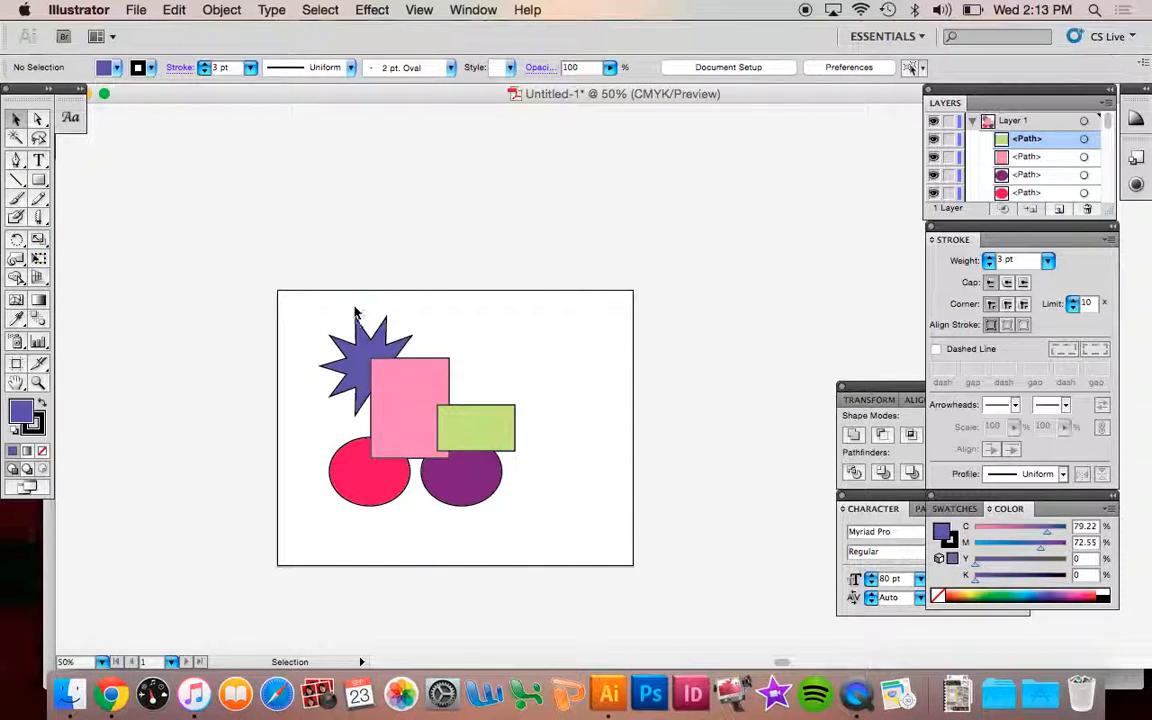
Close the floating Pathfinder and Character panels
left_click_drag(889, 393, 795, 372)
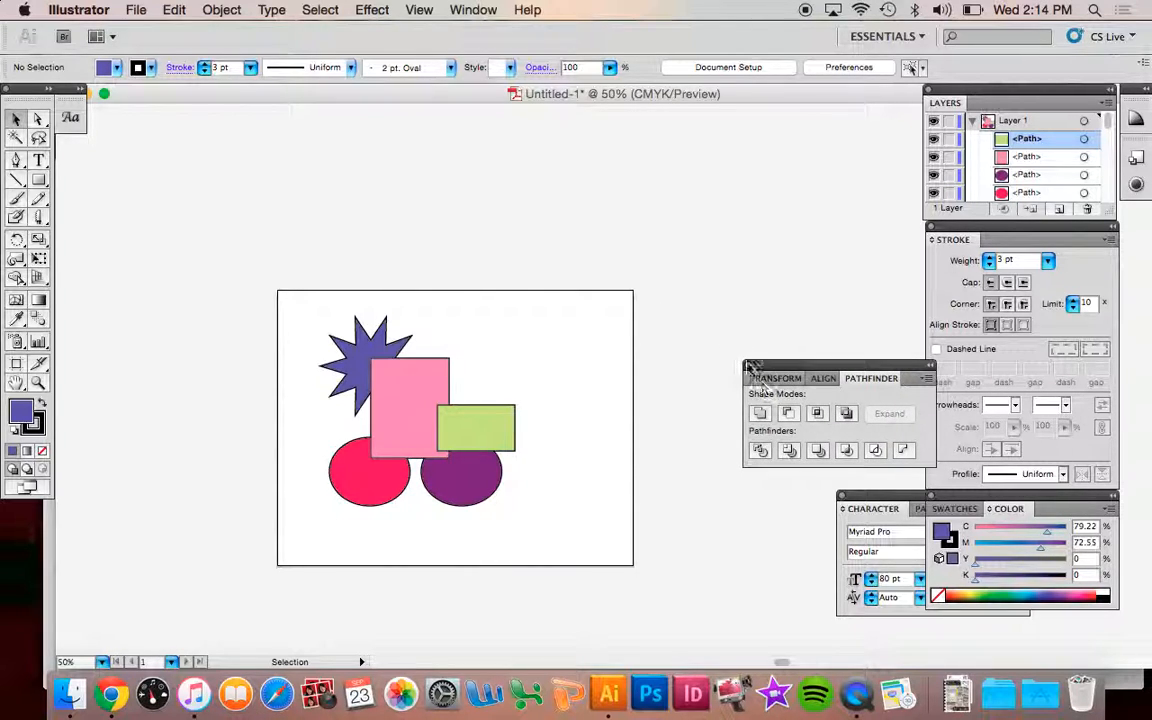
left_click(750, 366)
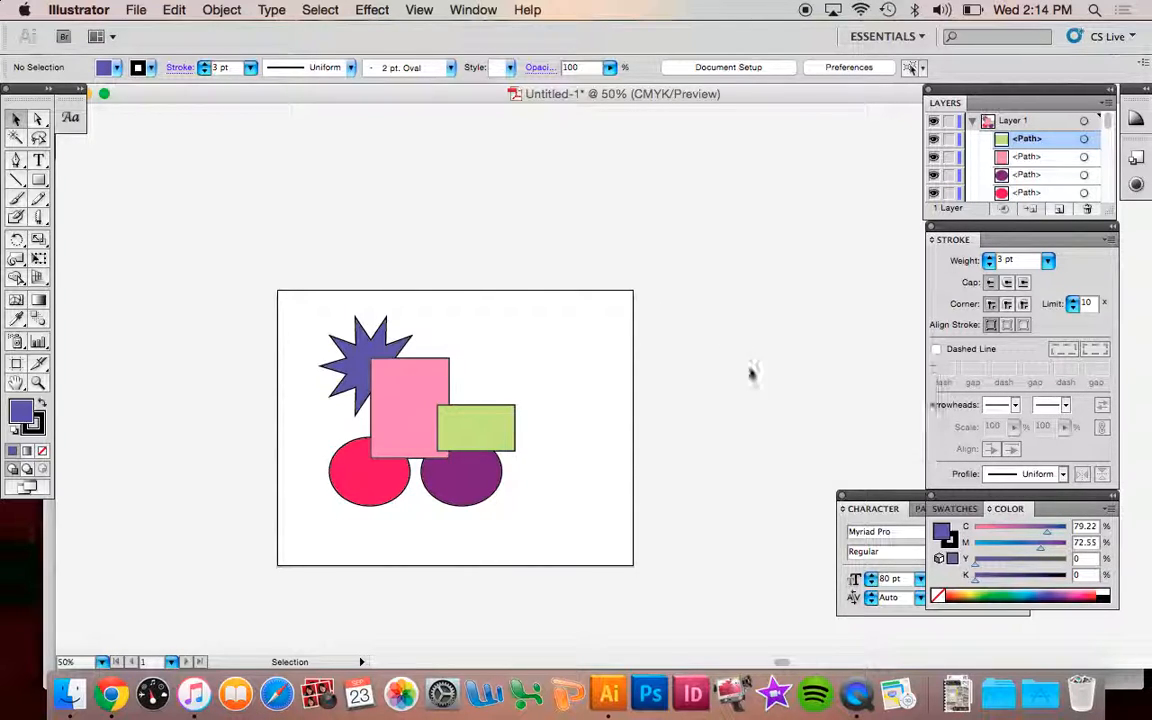
left_click(842, 496)
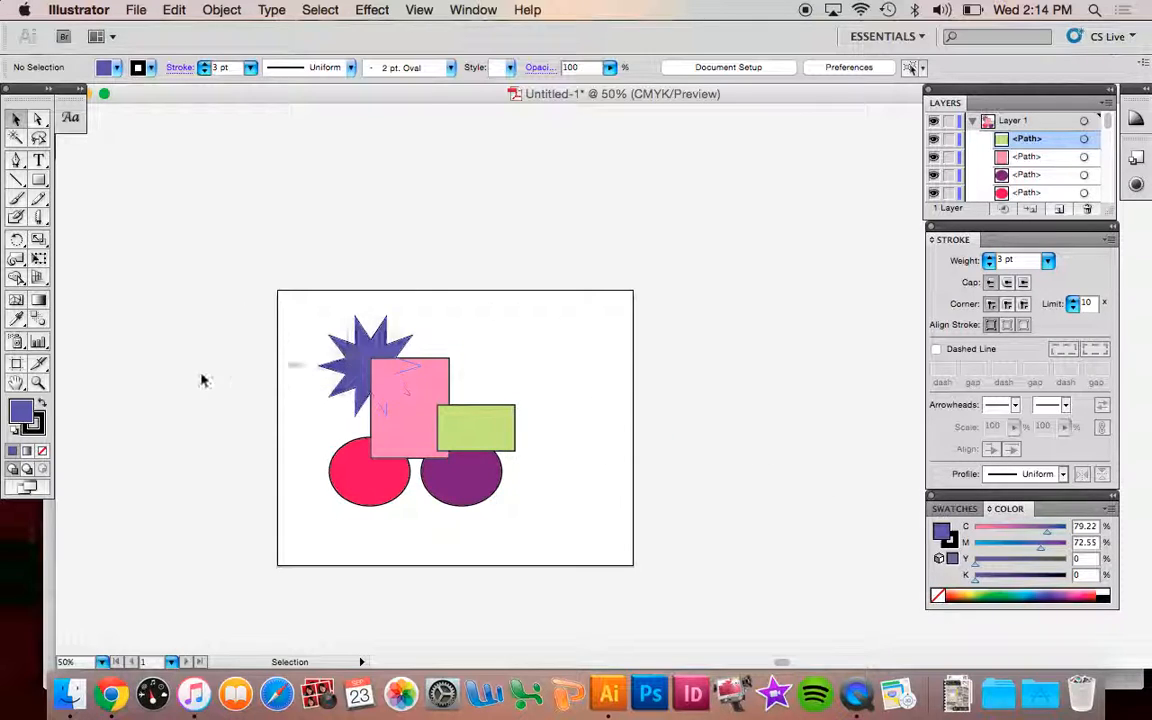
Select every shape on the artboard and delete them all
left_click(16, 120)
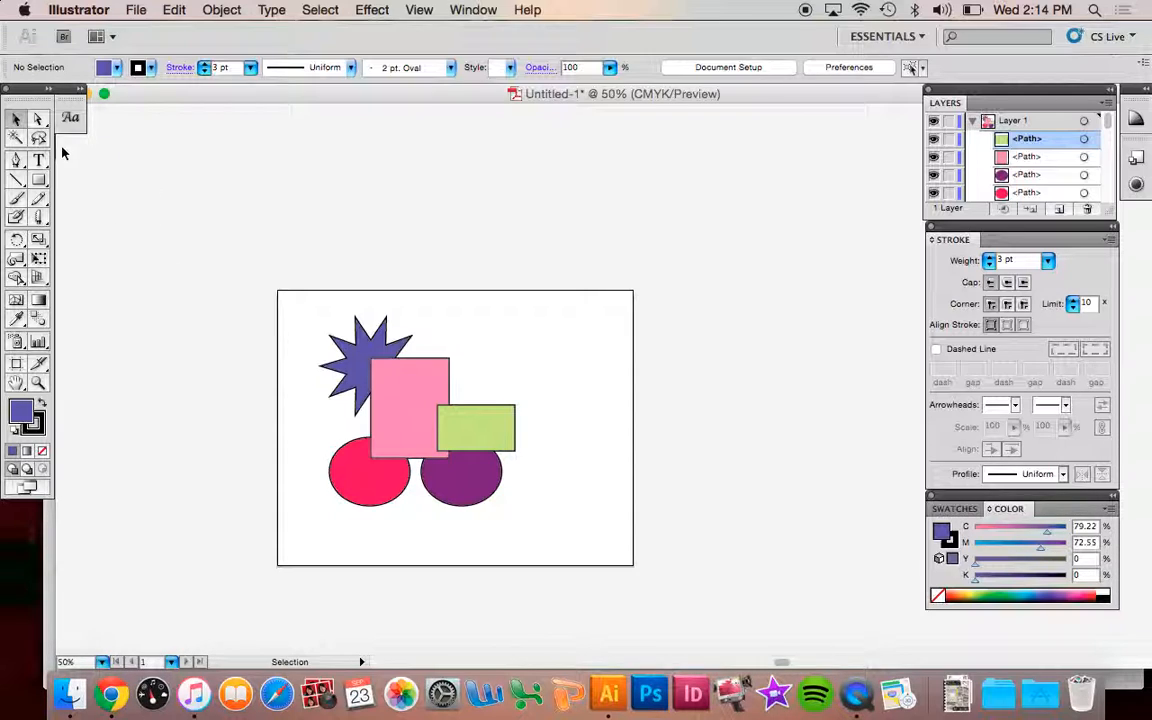
left_click_drag(284, 287, 579, 537)
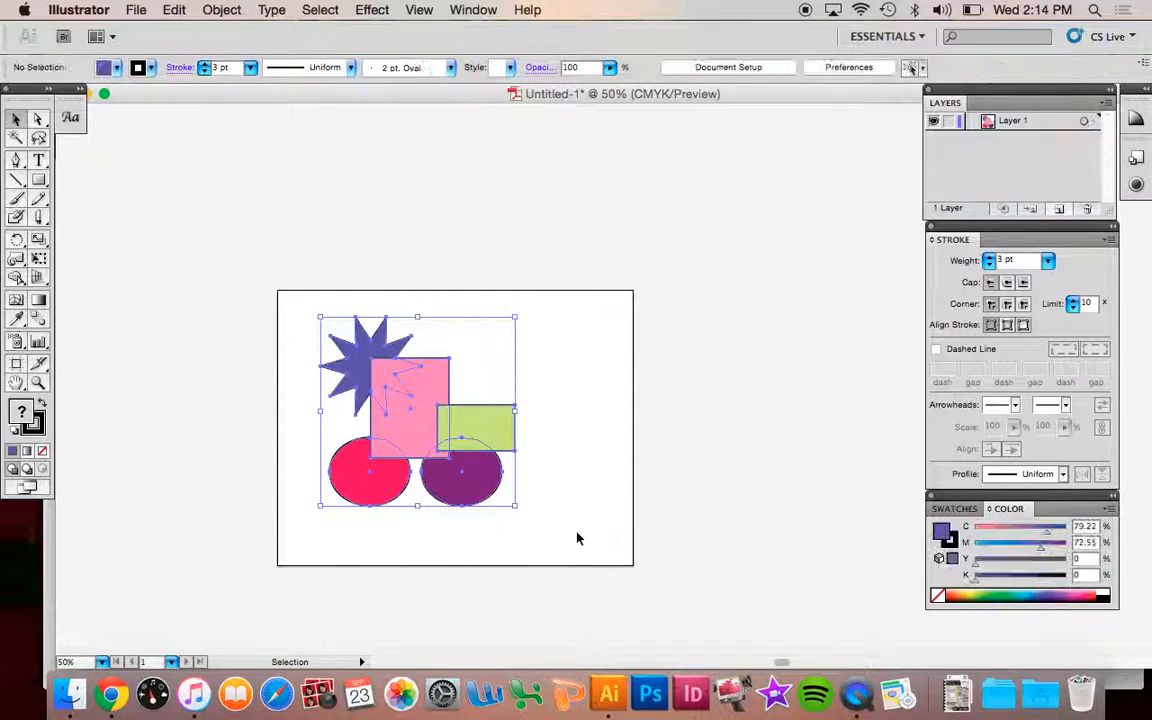
key("Delete")
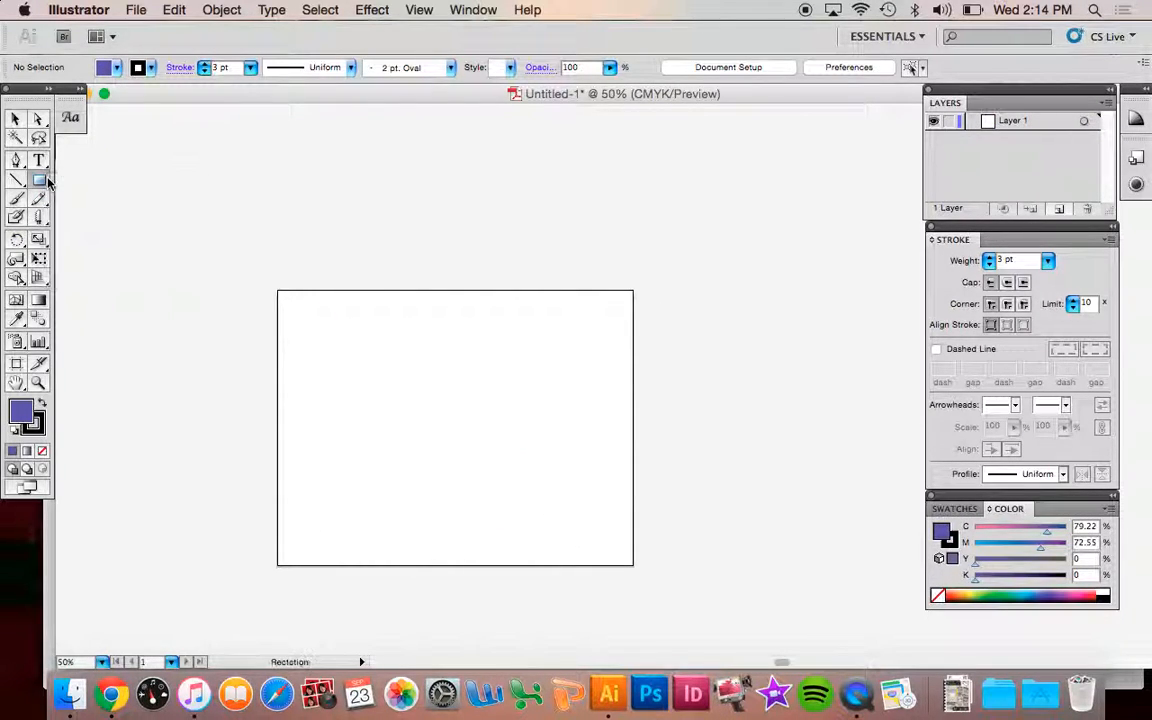
With no fill, draw a wide rectangle, a tall narrow one crossing it, and a long horizontal one near the artboard's lower edge
left_click(43, 451)
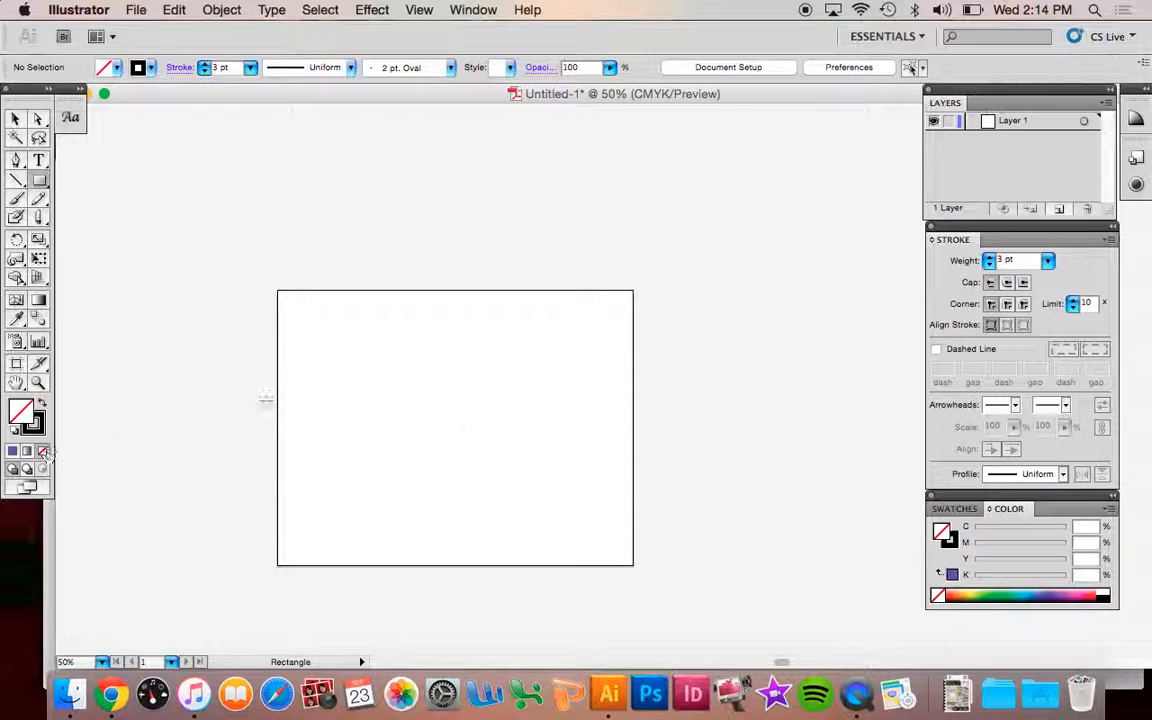
left_click_drag(312, 358, 436, 440)
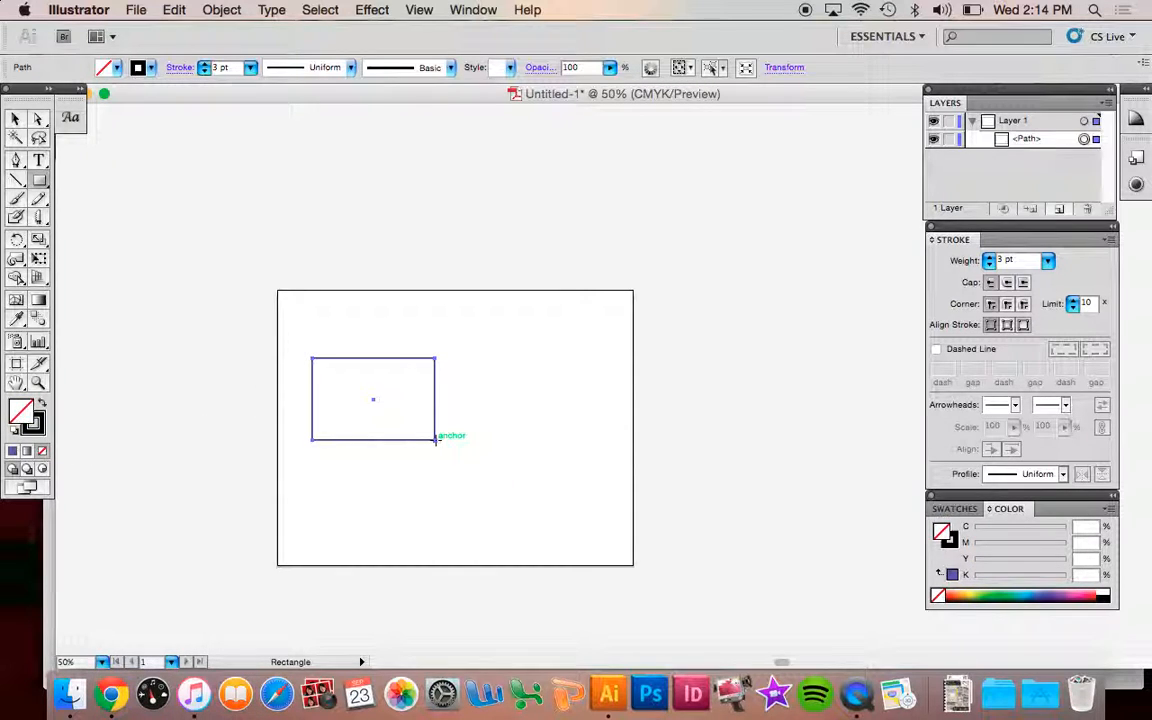
left_click_drag(387, 310, 364, 543)
left_click_drag(339, 479, 578, 517)
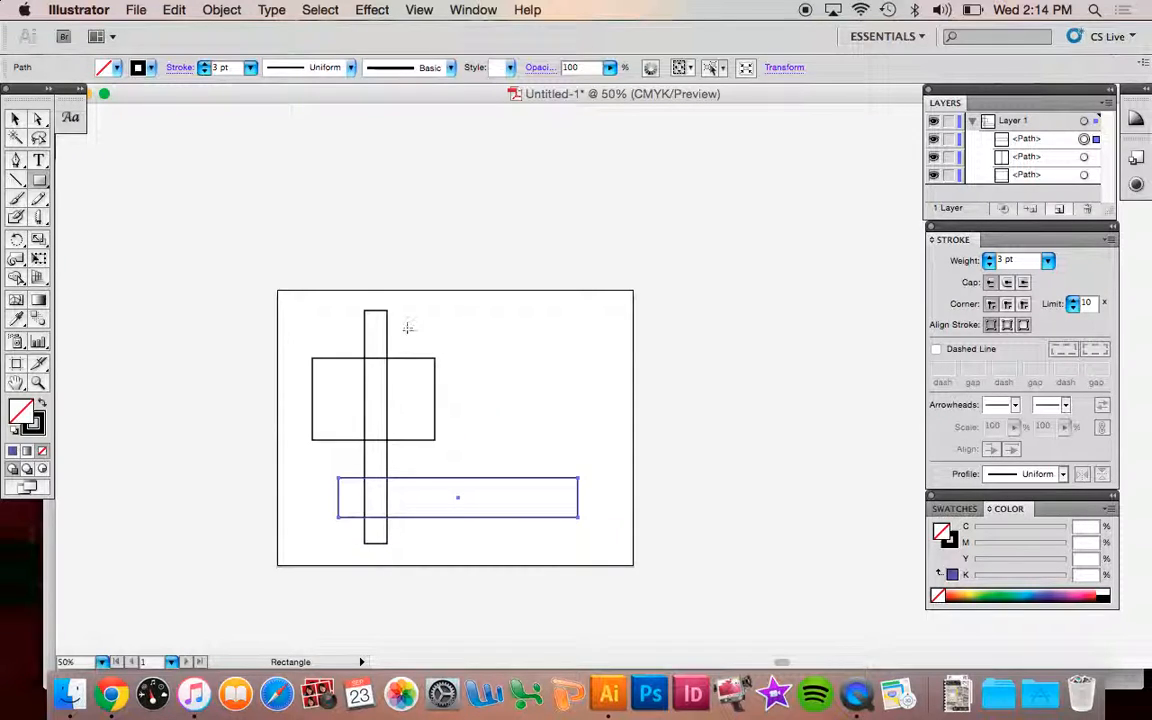
Draw more overlapping unfilled rectangles across the artboard's centre, upper edge and right half, plus one small separate square, and deselect
left_click_drag(414, 320, 501, 543)
left_click_drag(464, 362, 535, 532)
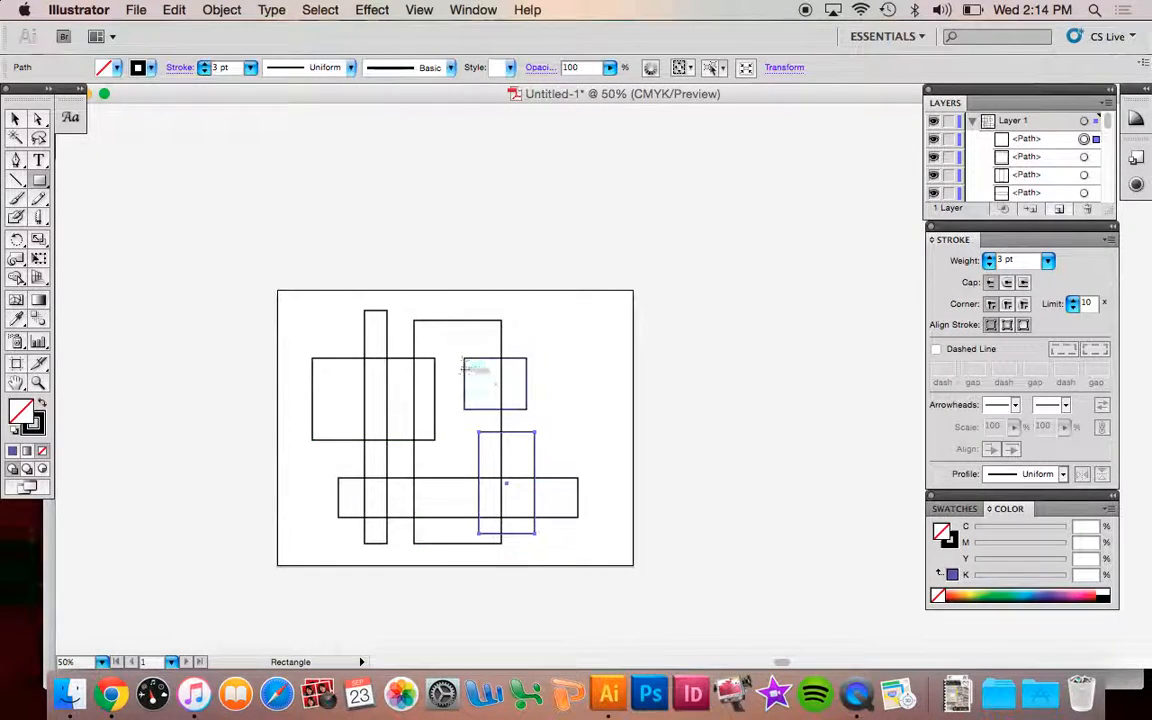
left_click_drag(352, 300, 588, 409)
left_click_drag(506, 379, 570, 394)
left_click_drag(559, 448, 574, 461)
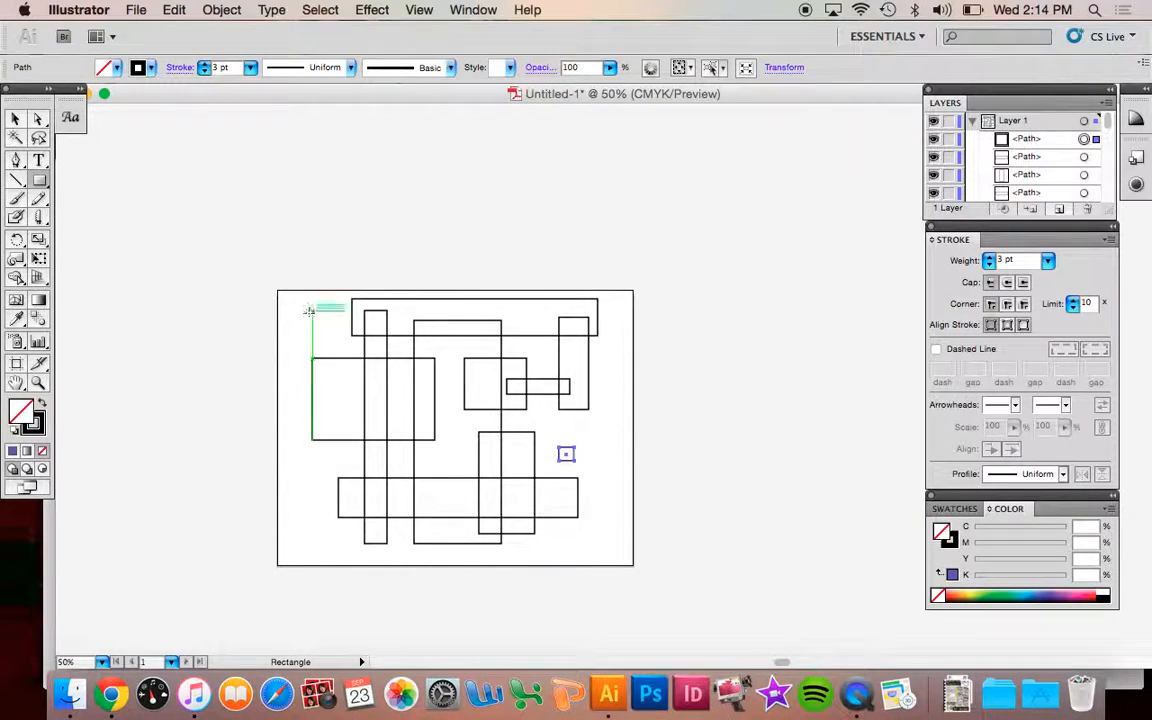
left_click(18, 118)
left_click(633, 285)
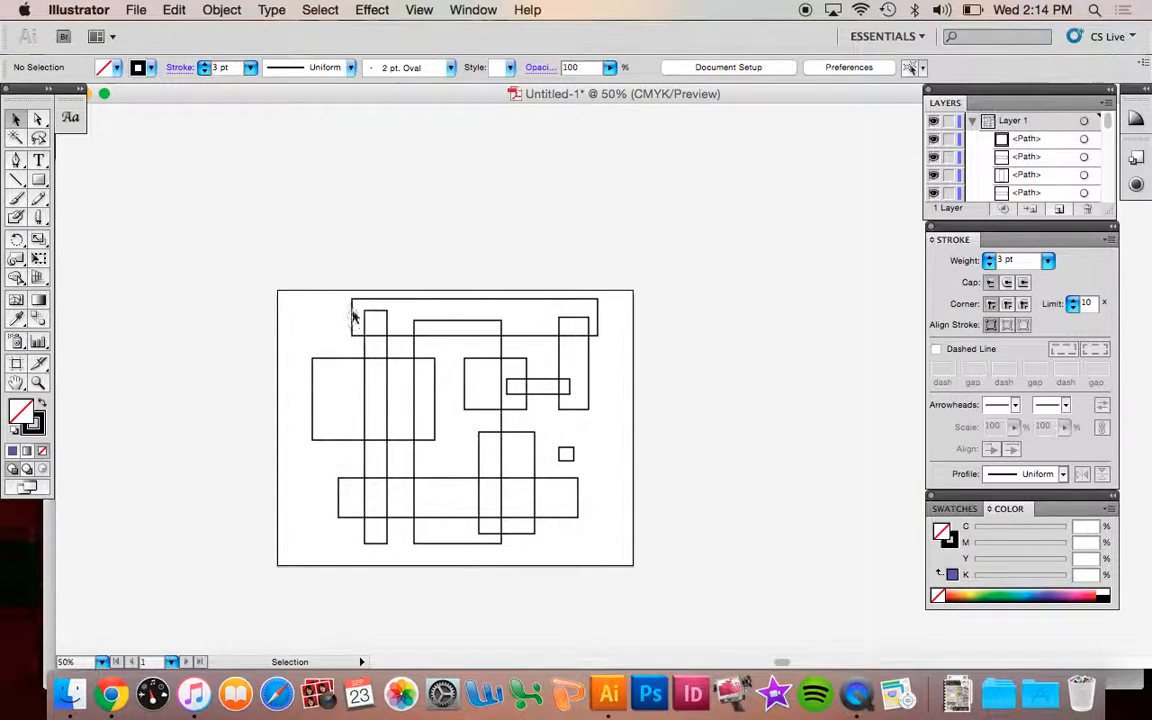
Select all the overlapping rectangles on the artboard and make them into a Live Paint group
left_click(400, 308)
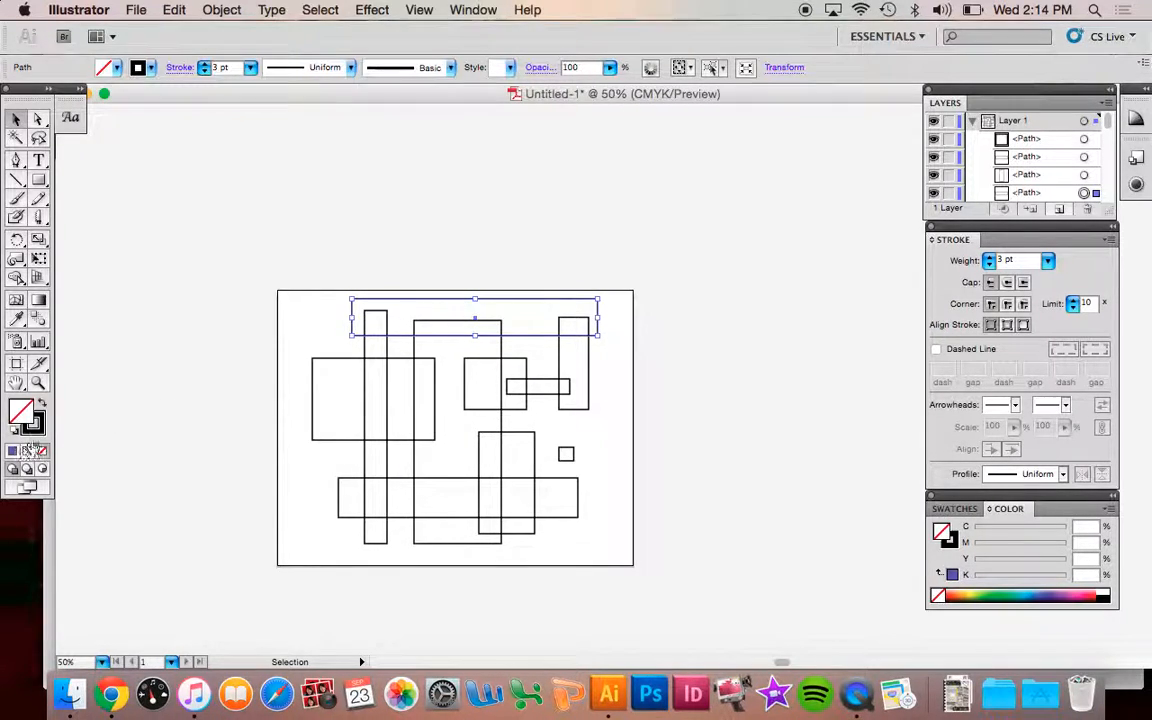
left_click(310, 290)
left_click_drag(252, 250, 650, 605)
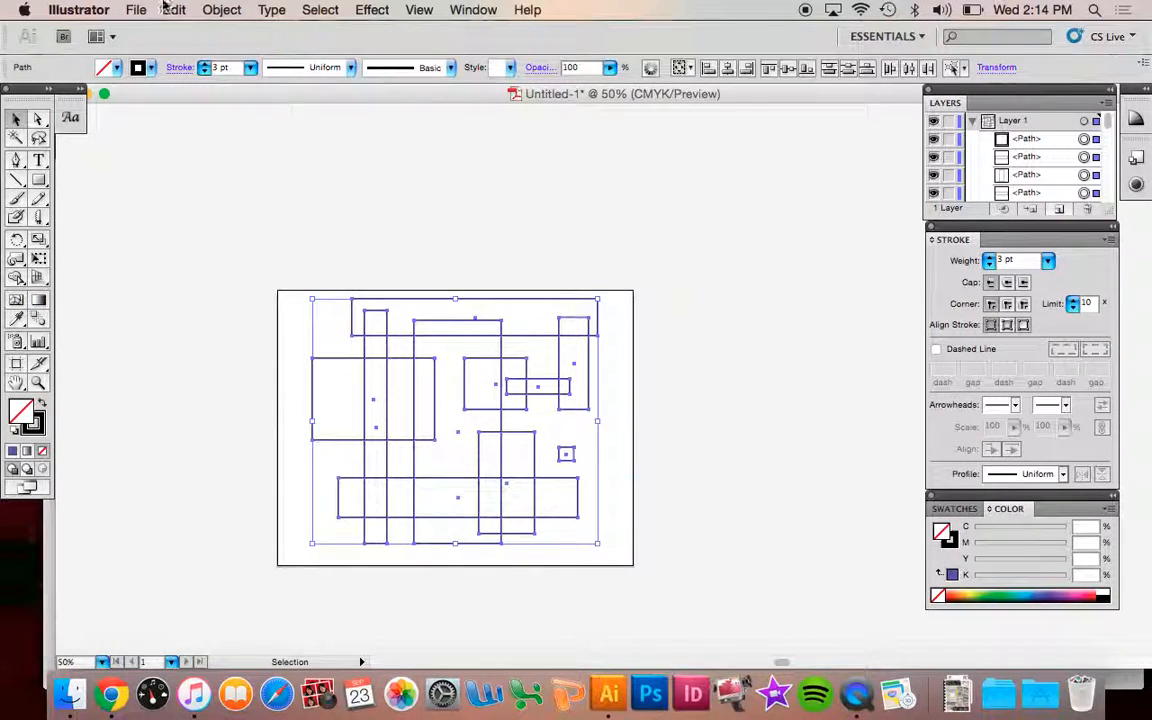
left_click(233, 9)
mouse_move(266, 437)
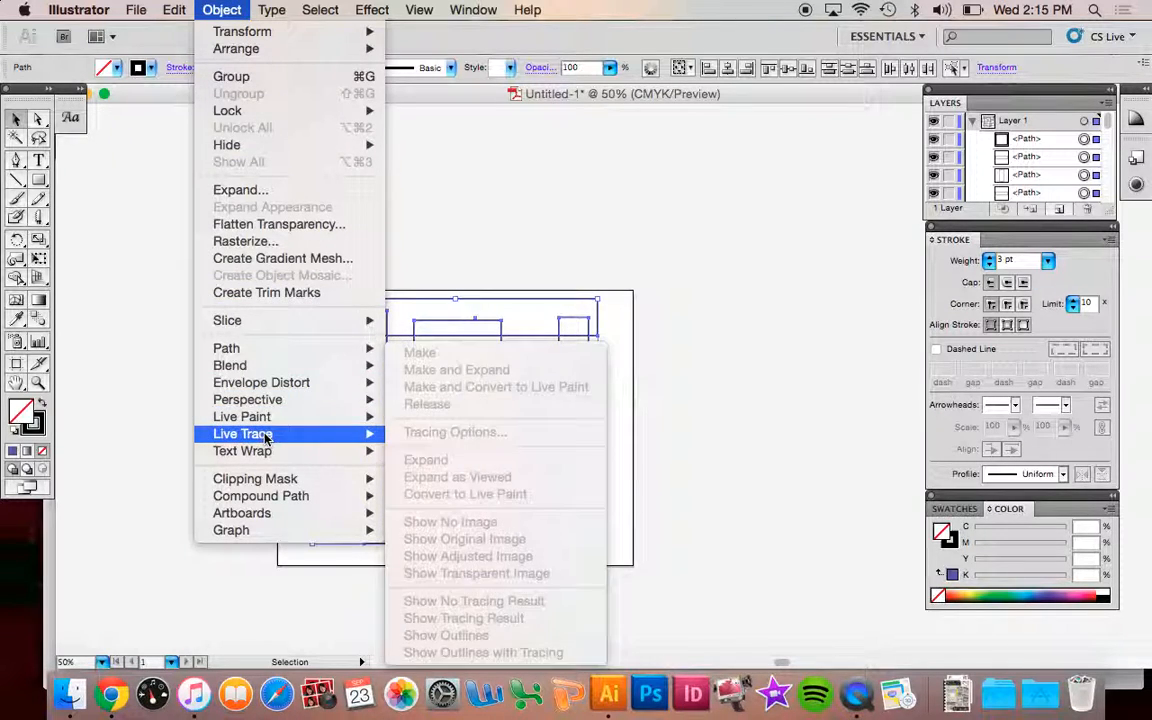
mouse_move(255, 416)
left_click(446, 418)
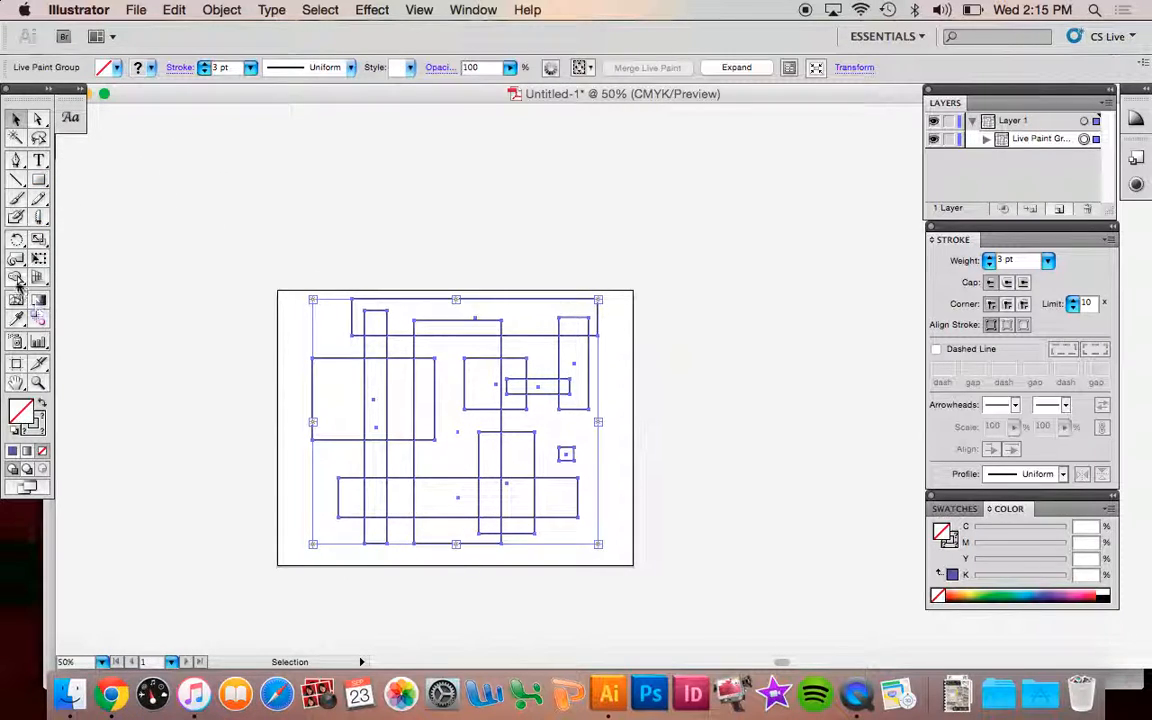
With the Live Paint Bucket and a dark green swatch, fill five overlap regions: two in the upper bar, two mid-height and one in the lower bar
left_click_drag(16, 283, 60, 306)
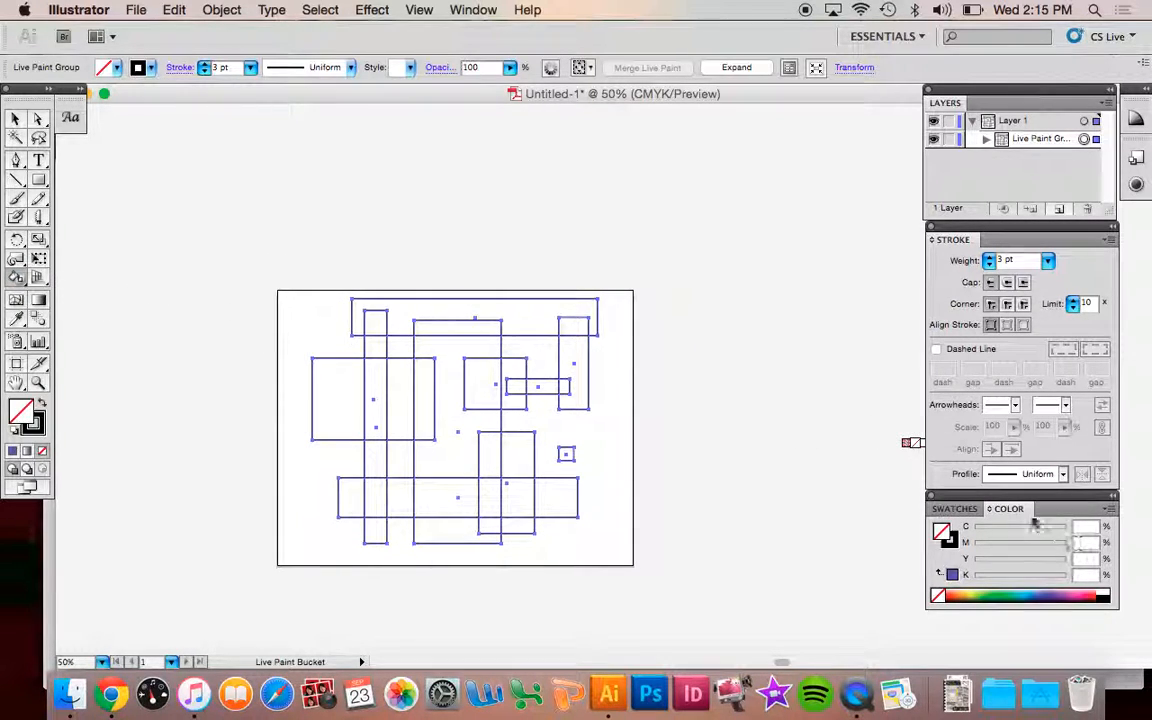
left_click(954, 508)
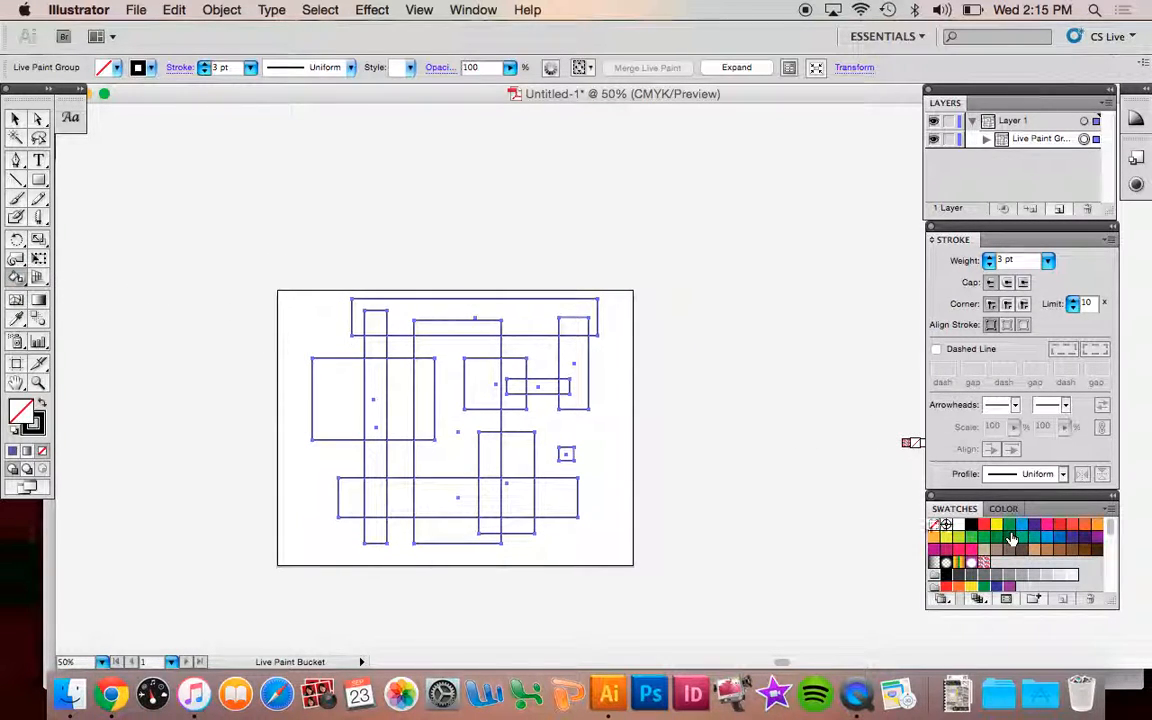
left_click(1009, 537)
left_click(568, 321)
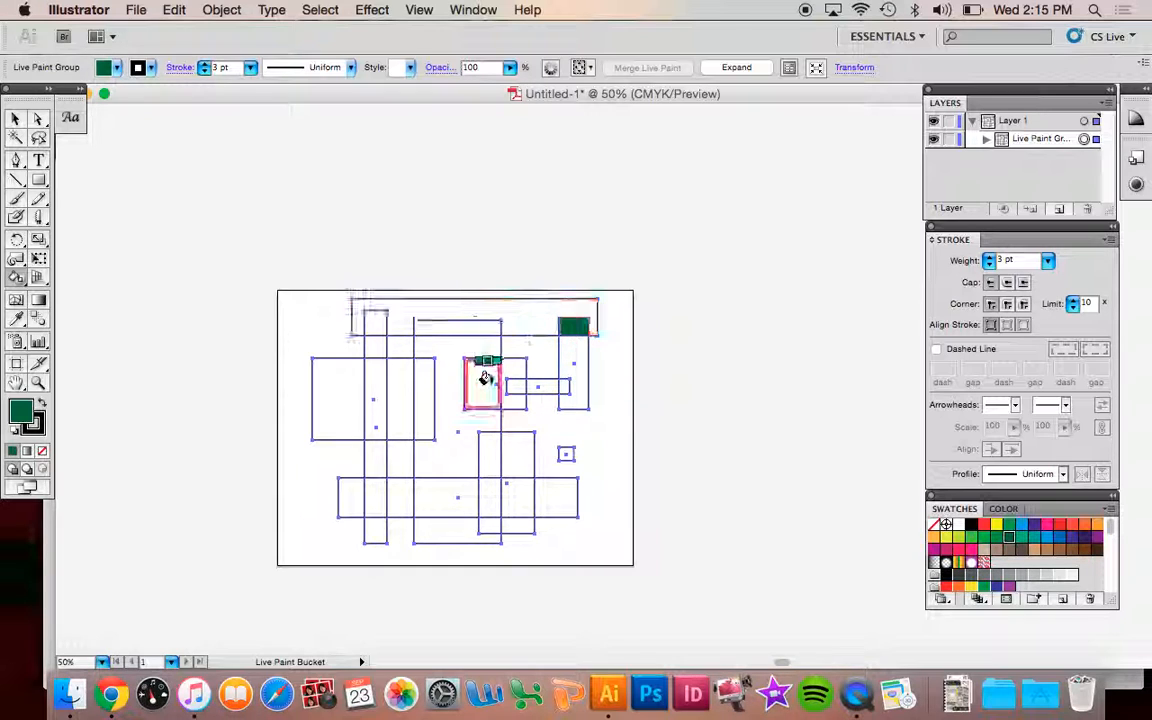
left_click(480, 380)
left_click(368, 378)
left_click(372, 322)
left_click(490, 492)
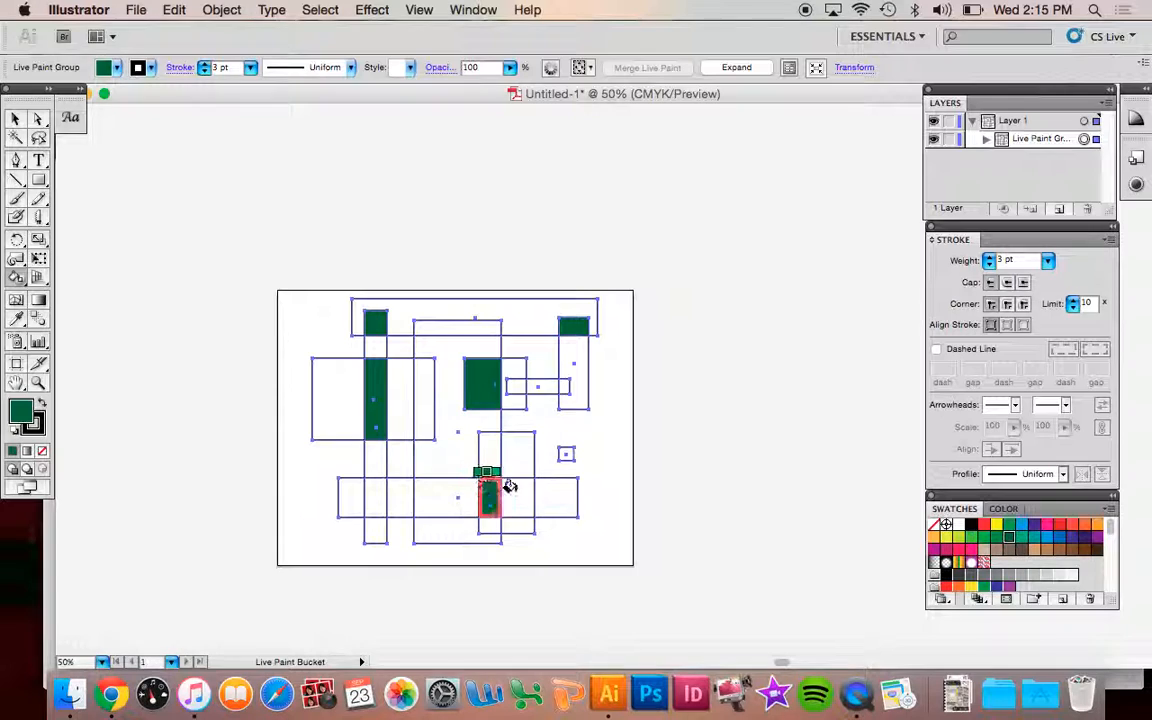
Fill five further regions with yellow, including the long upper bar and the outer part of the large rectangle on the artboard's left
left_click(997, 524)
left_click(515, 450)
left_click(513, 385)
left_click(318, 375)
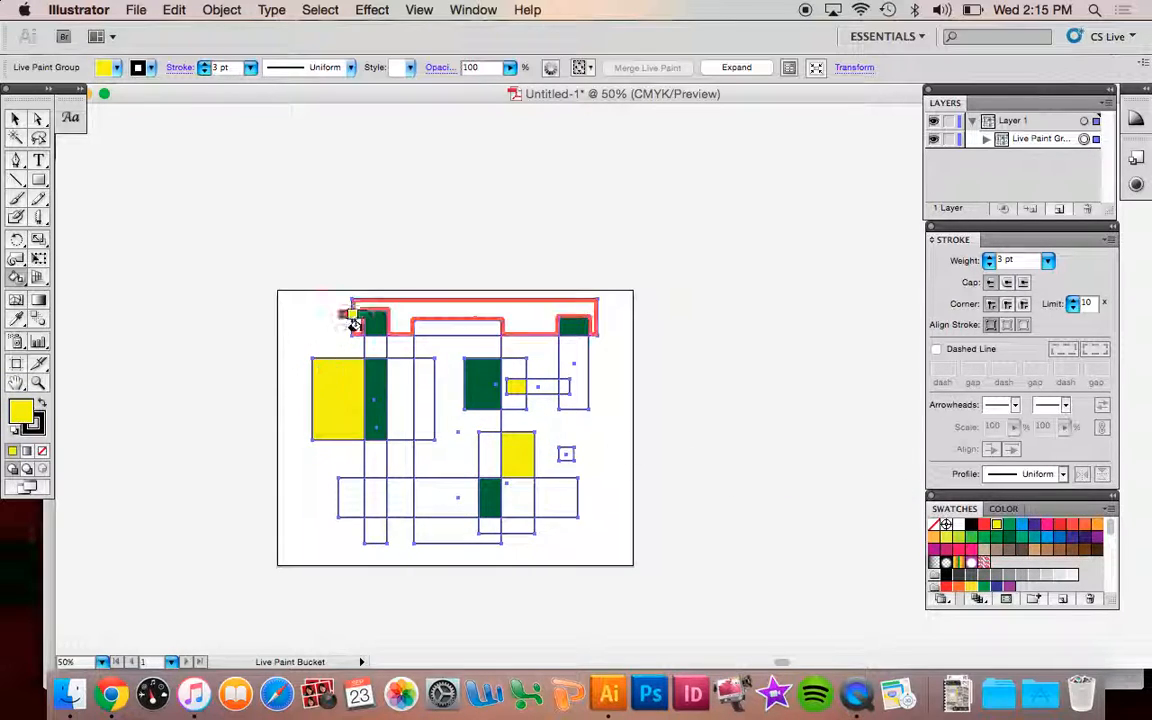
left_click(393, 305)
left_click(371, 496)
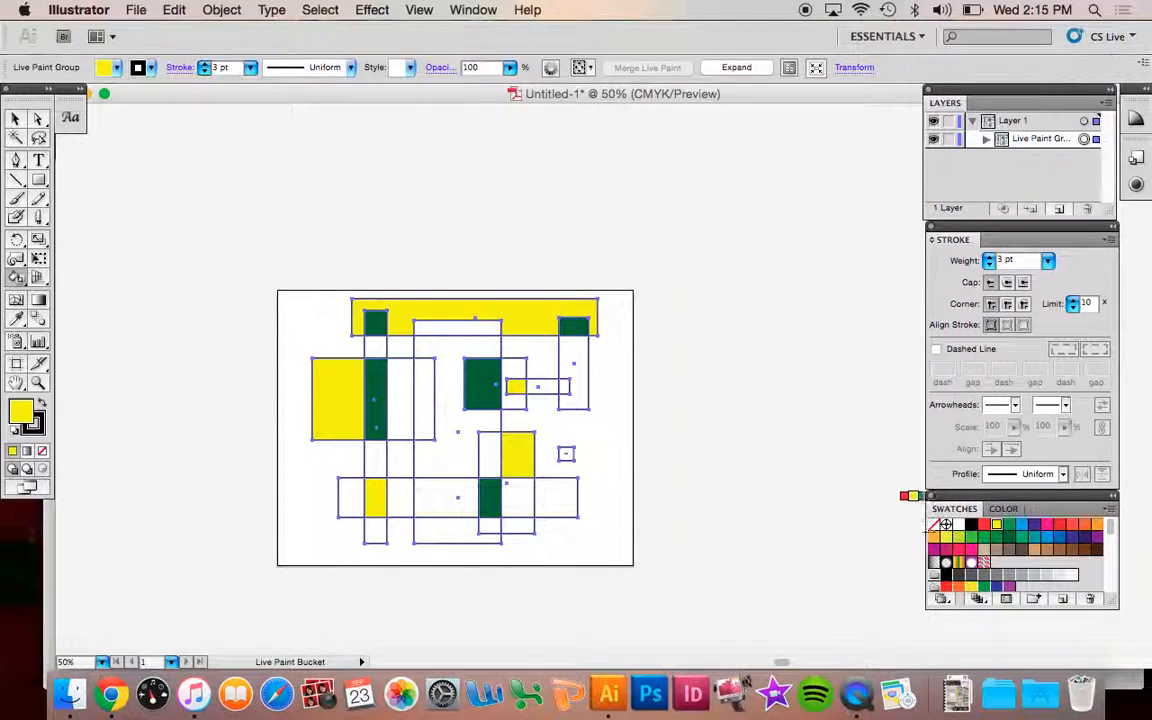
Fill the lower bar's right end, the small separate square, the tall right-hand rectangle and the thin connecting bar with light blue
left_click(1021, 525)
left_click(556, 490)
left_click(566, 453)
left_click(572, 375)
left_click(540, 386)
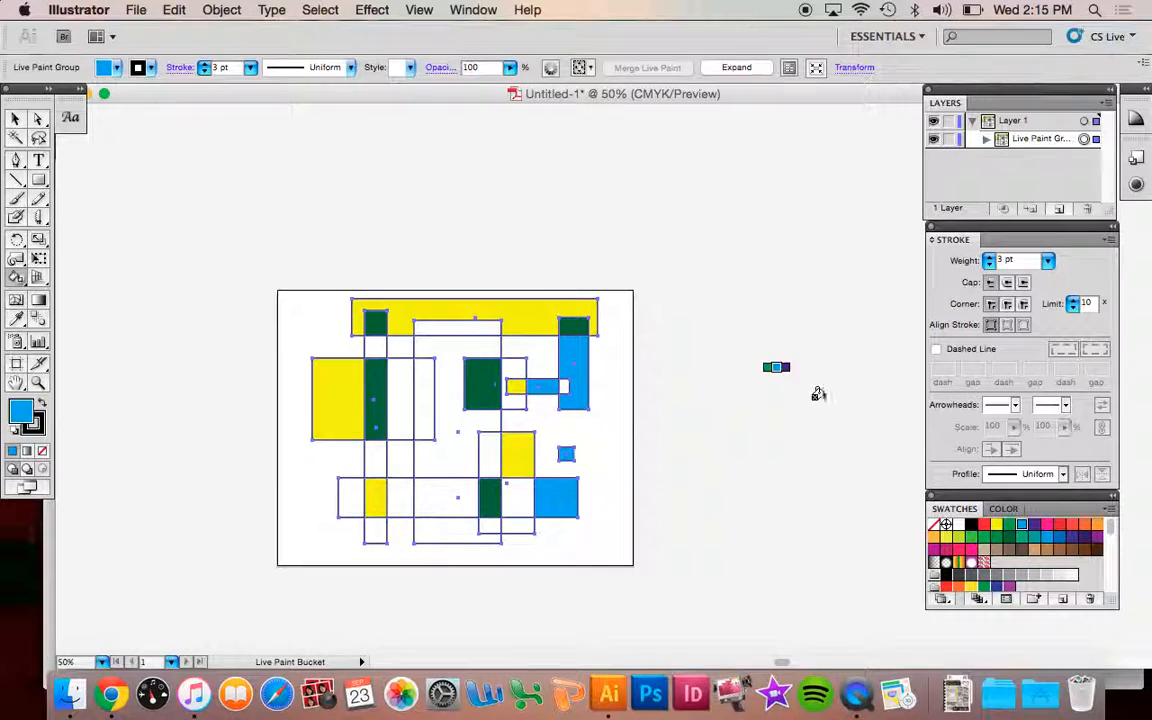
Select the entire painted Live Paint group and delete it from the artboard
left_click(15, 118)
left_click(386, 270)
mouse_move(221, 237)
left_mouse_down()
mouse_move(458, 532)
mouse_move(687, 603)
left_mouse_up()
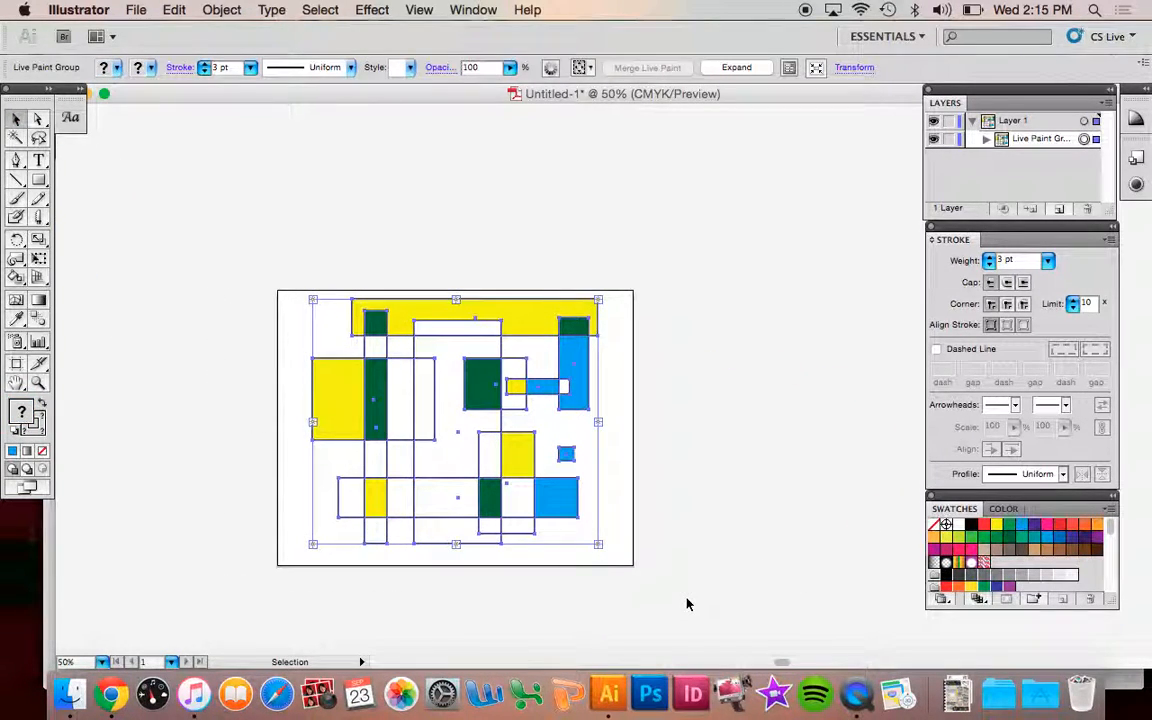
key("Delete")
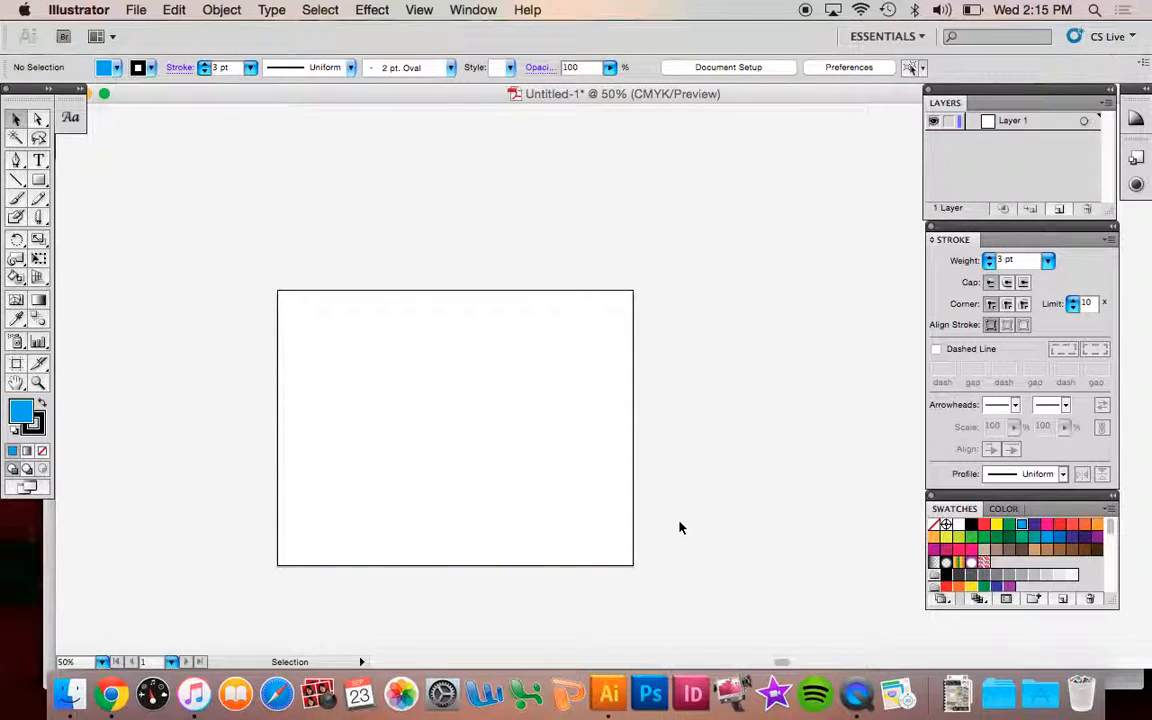
left_click(16, 199)
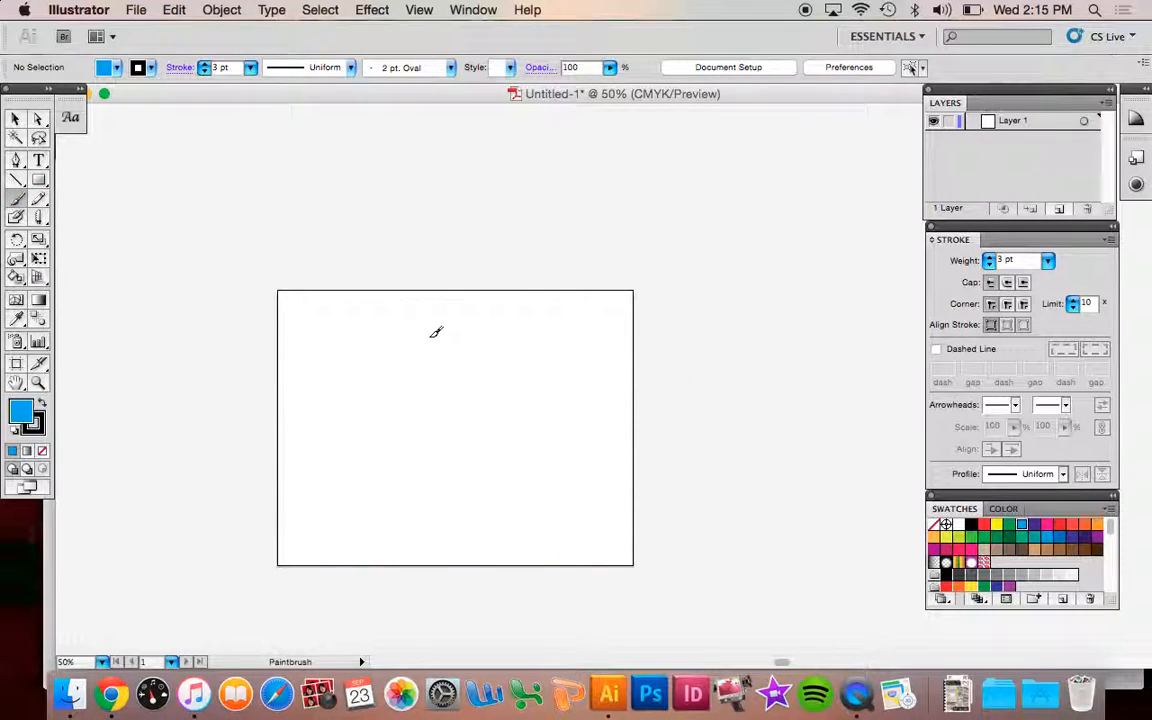
left_click_drag(437, 323, 321, 476)
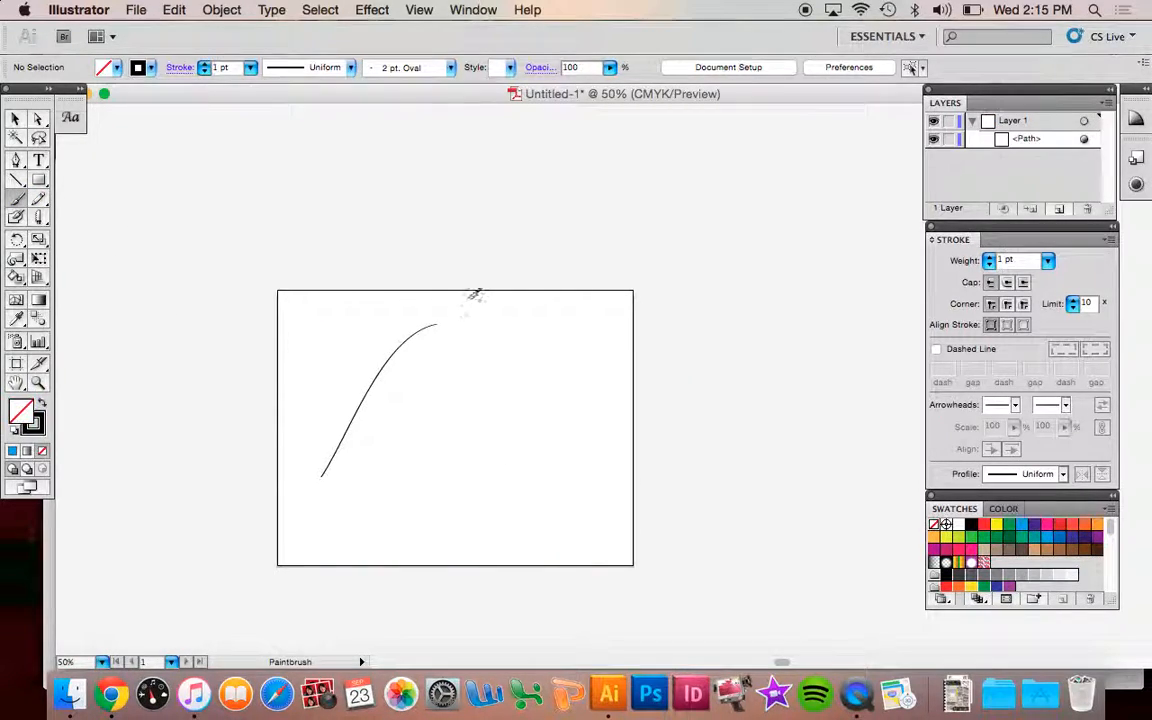
key("super+z")
With the Pencil tool and no fill, sketch a large arch across the artboard as the outer hair outline
left_click(37, 200)
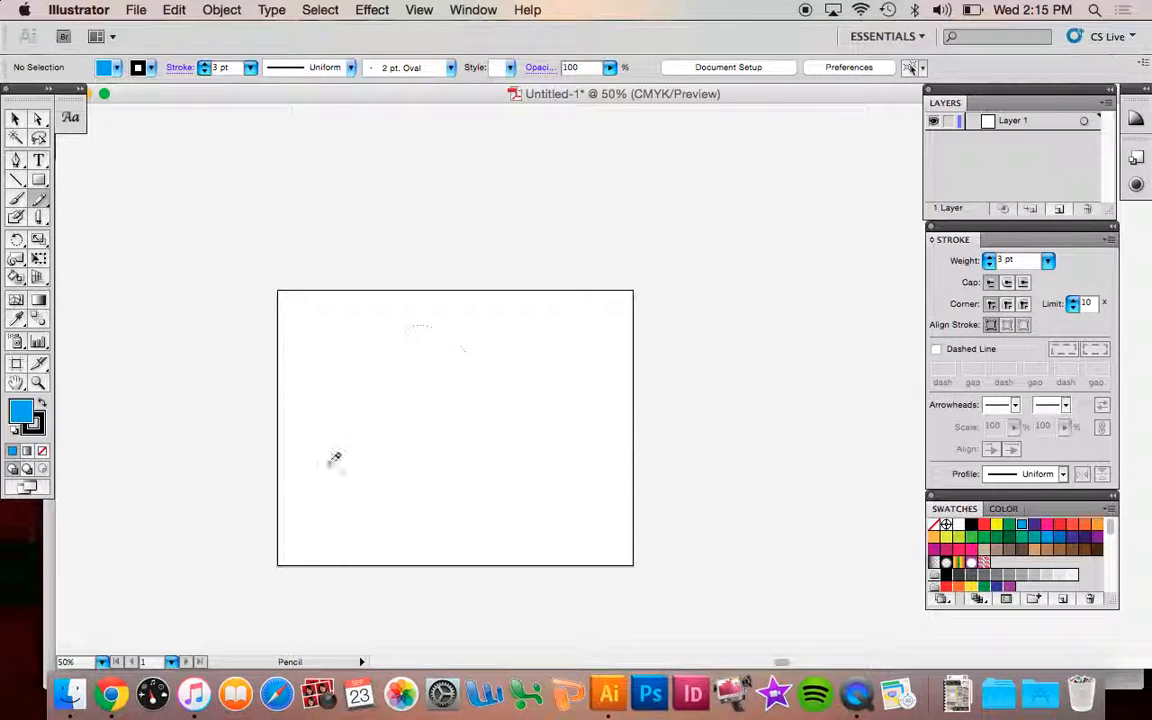
left_click_drag(310, 477, 465, 350)
left_click(42, 451)
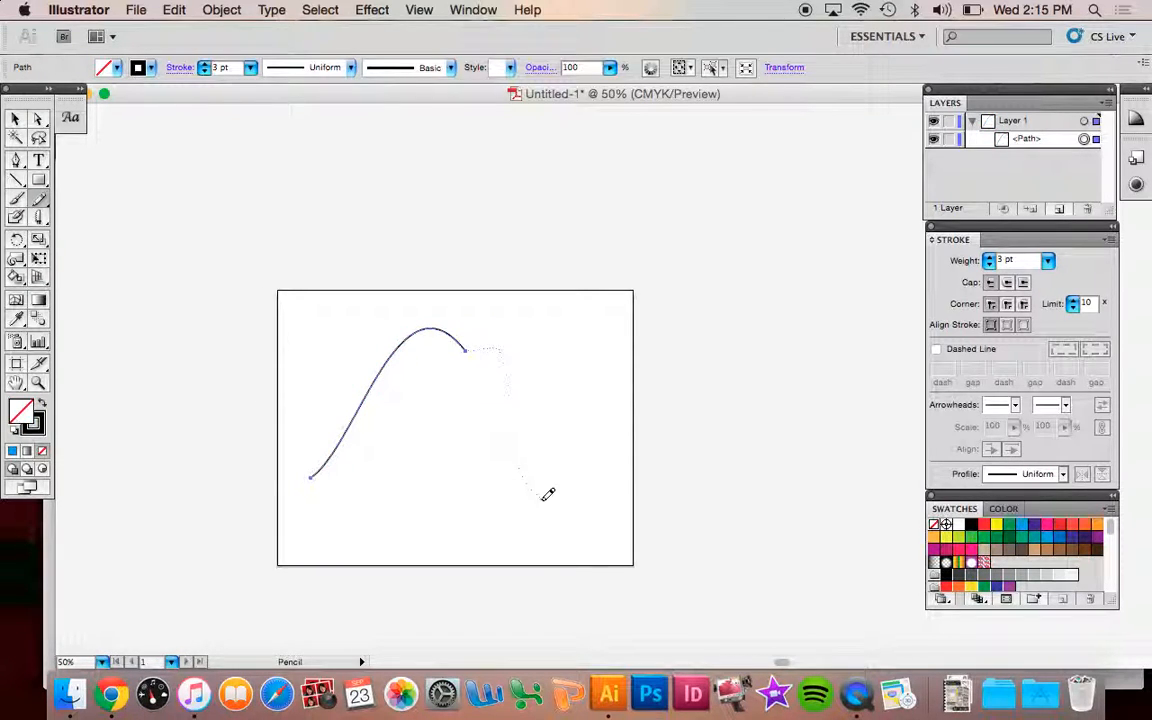
left_click_drag(547, 494, 545, 512)
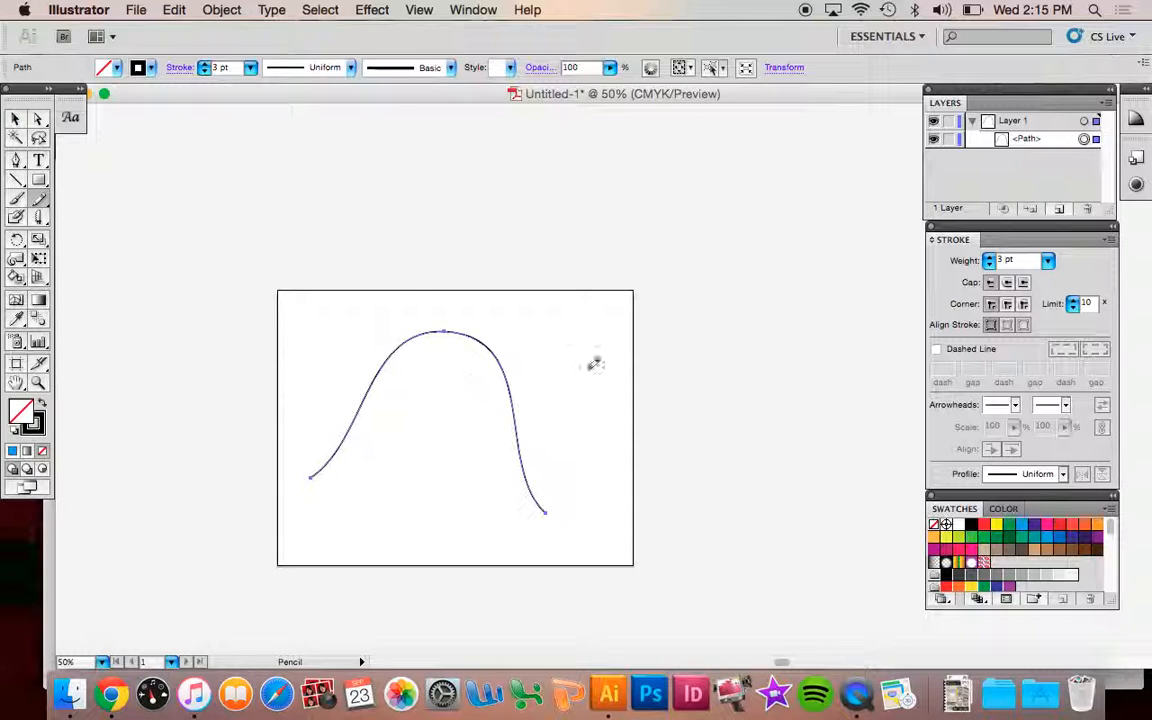
Sketch a nose and two eyes inside the arch with the Pencil, plus three loose strokes outside the artboard
left_click_drag(214, 210, 284, 205)
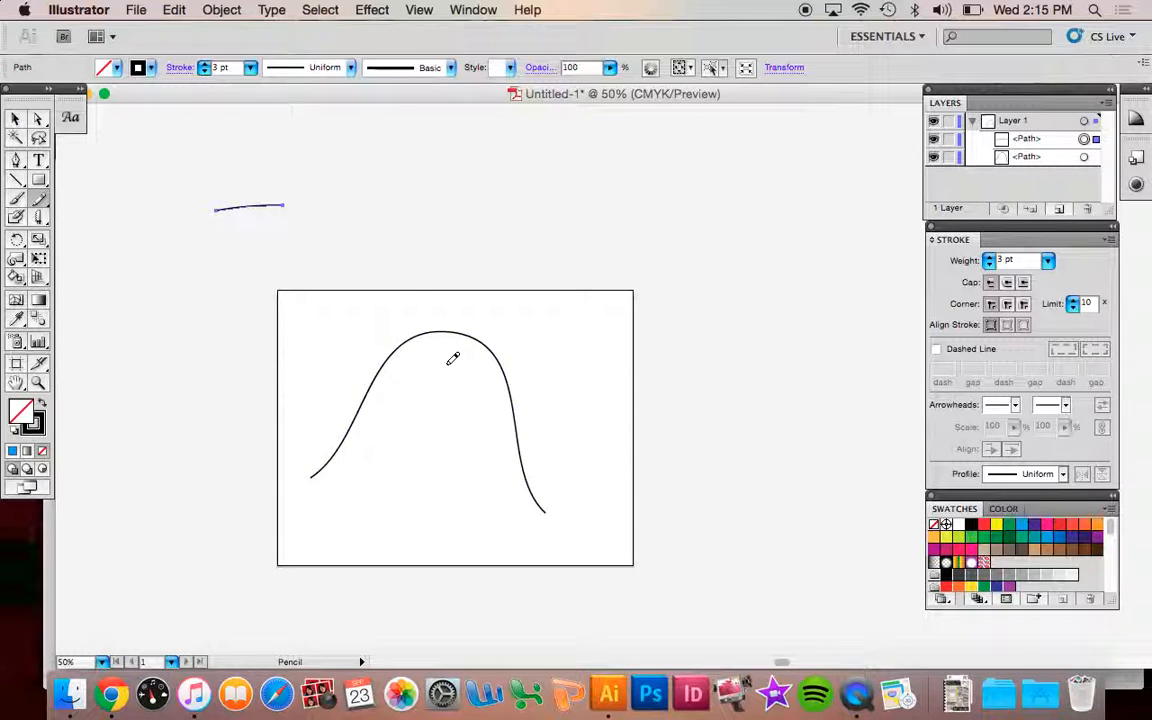
left_click_drag(436, 445, 428, 449)
left_click_drag(622, 242, 697, 303)
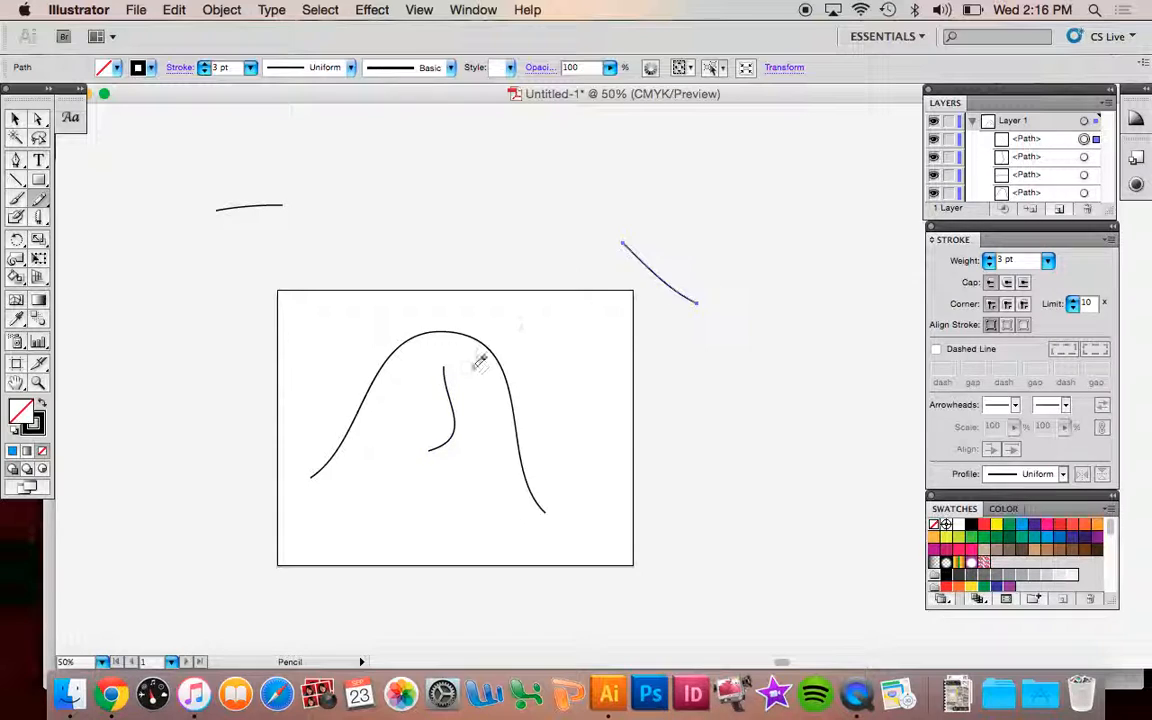
left_click_drag(461, 376, 479, 414)
left_click_drag(779, 291, 694, 196)
left_click_drag(376, 360, 423, 373)
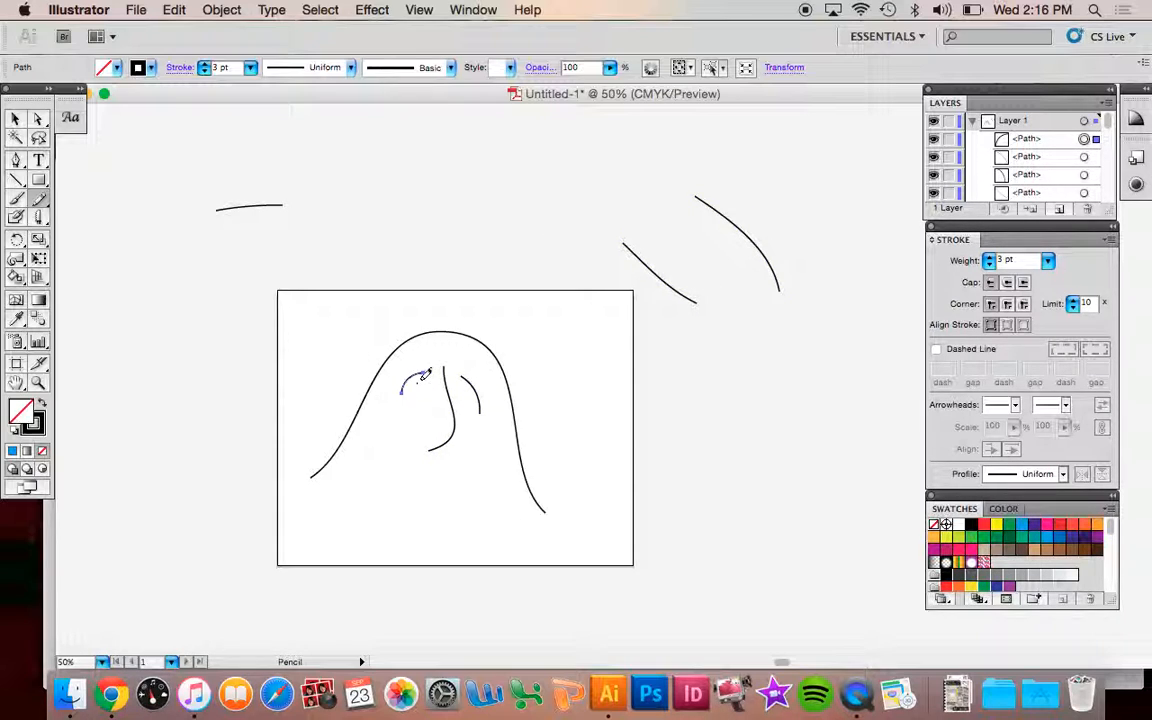
mouse_move(466, 382)
left_mouse_down()
mouse_move(472, 398)
mouse_move(404, 389)
left_mouse_up()
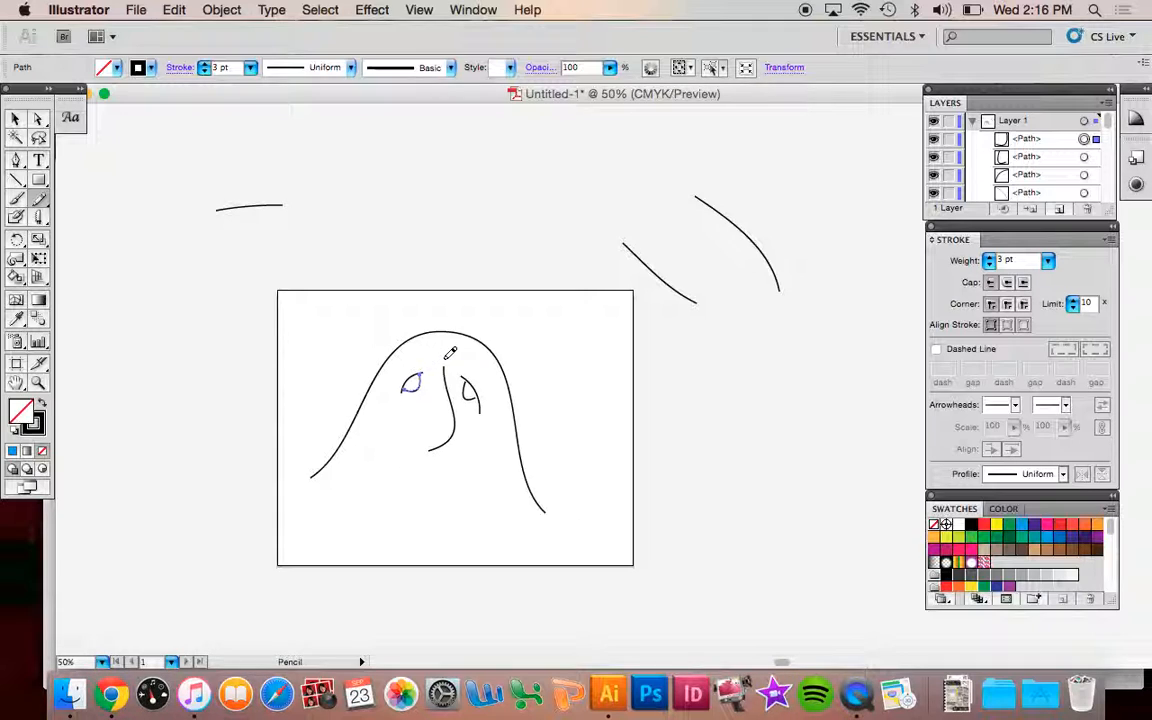
Pencil in the inner hairline on both sides of the face and the pointed chin, plus one loose stroke above the artboard
left_click_drag(386, 473, 382, 490)
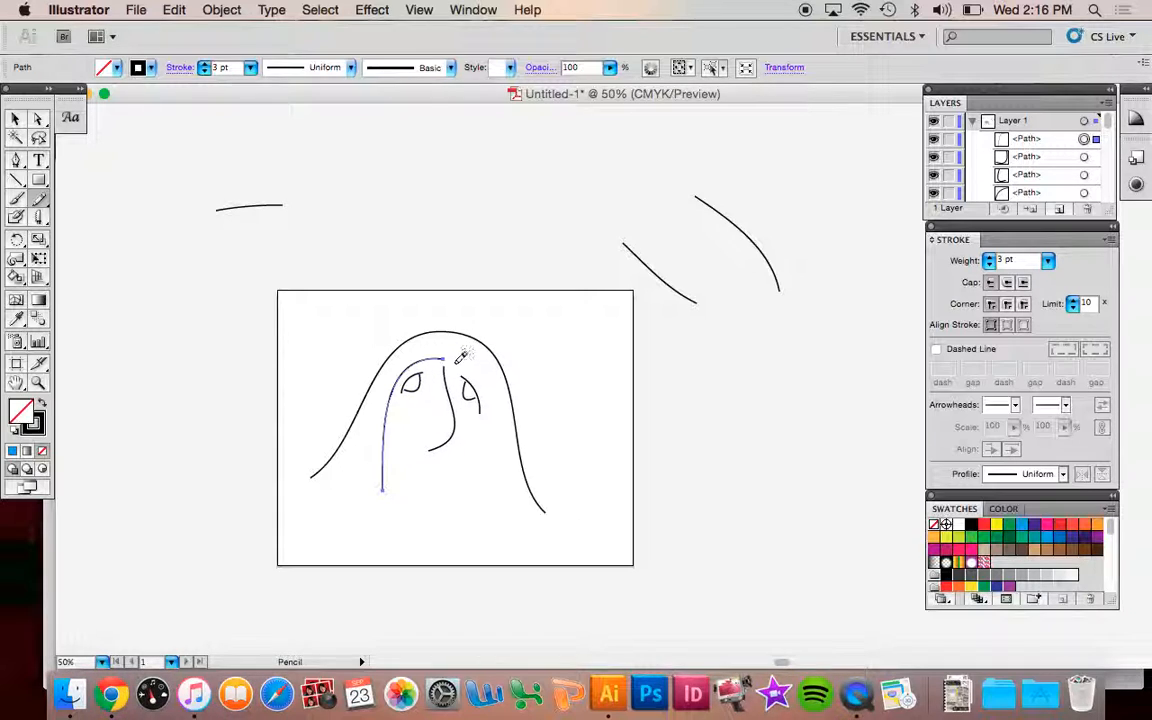
left_click_drag(471, 354, 444, 357)
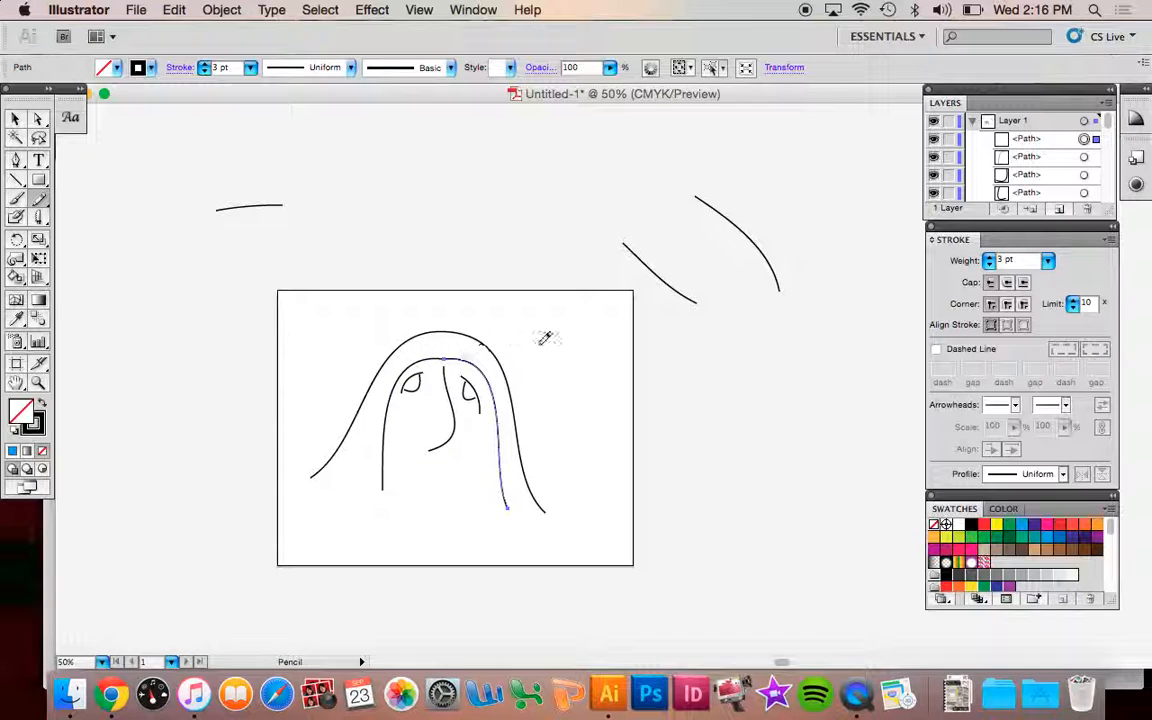
left_click_drag(499, 179, 570, 247)
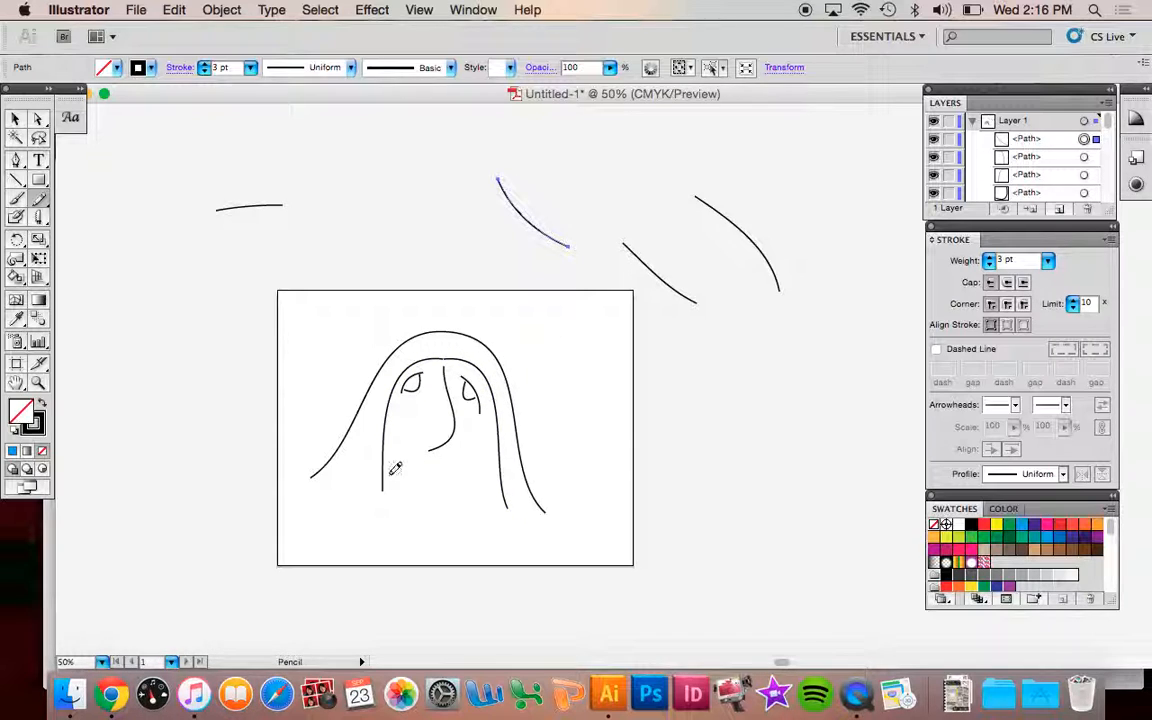
mouse_move(451, 540)
left_mouse_down()
mouse_move(492, 501)
mouse_move(448, 541)
left_mouse_up()
Add a smile, cheek lines and jagged hair ends on the left to the face, plus small loose marks outside the artboard
left_click_drag(475, 488, 468, 489)
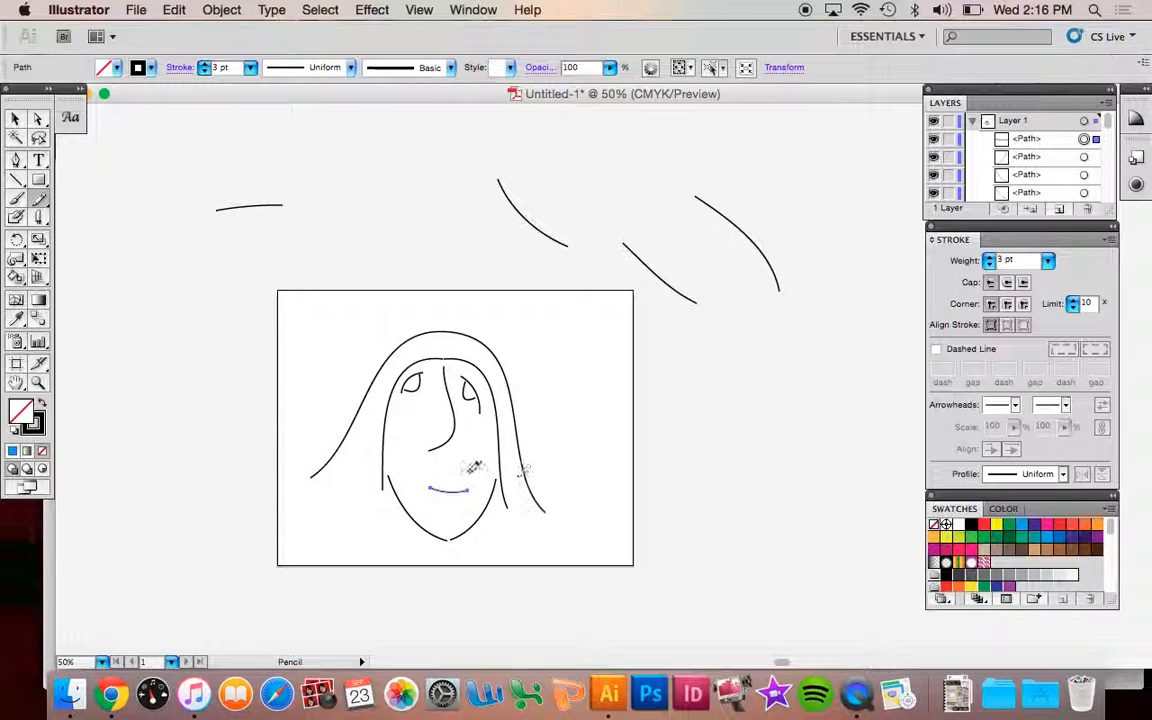
left_click_drag(437, 423, 450, 411)
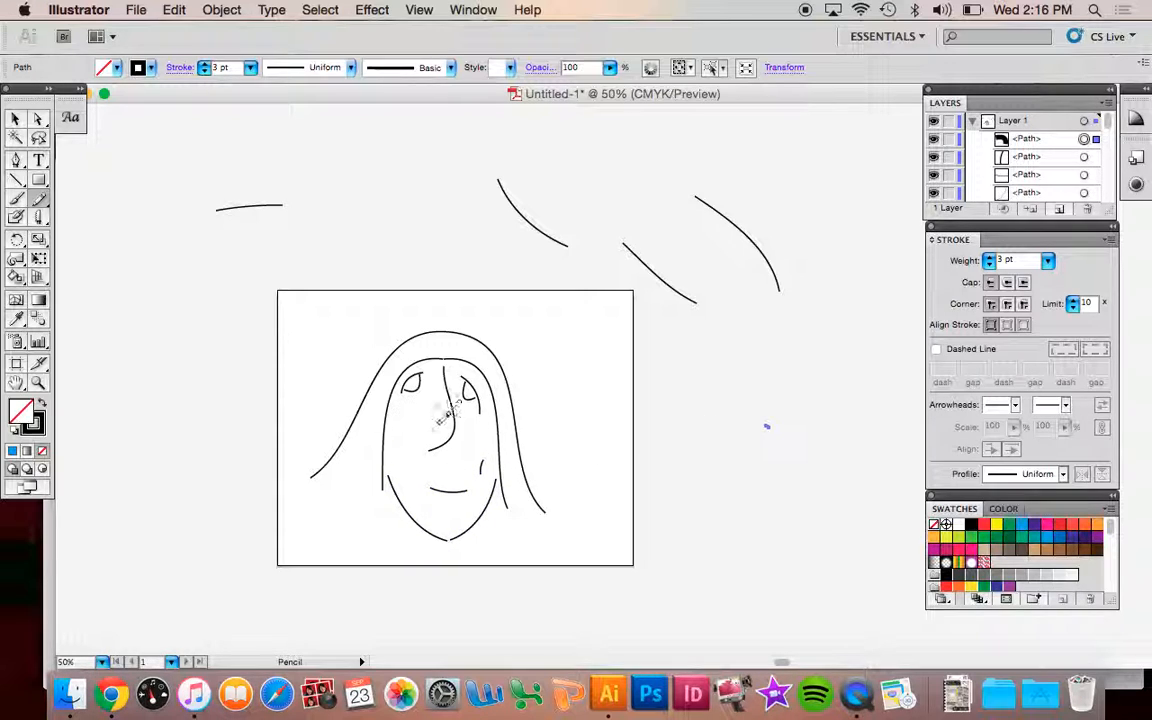
left_click_drag(757, 440, 728, 405)
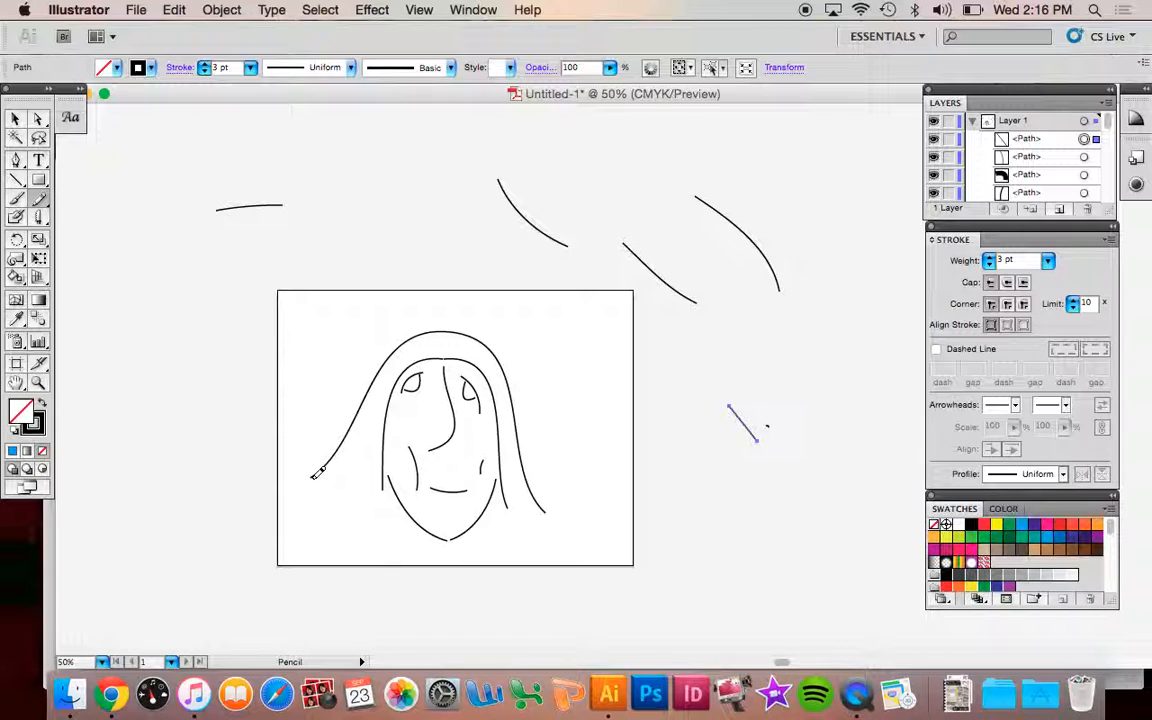
left_click_drag(383, 484, 381, 488)
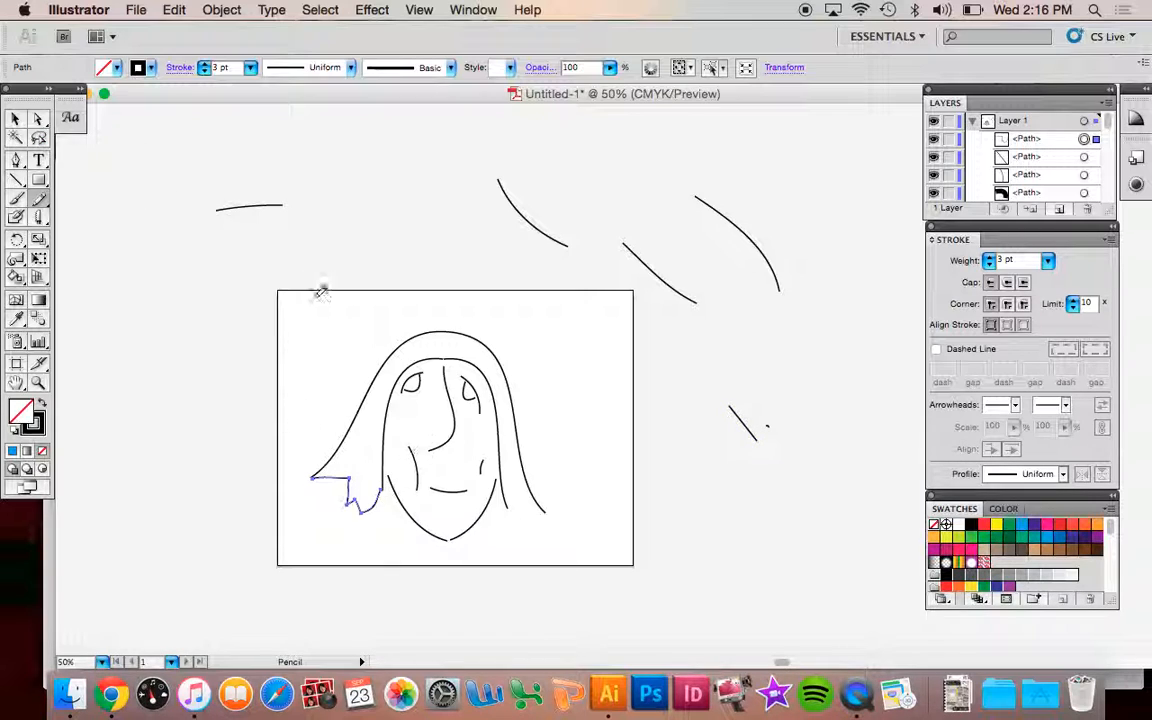
Select and delete all the loose pencil strokes lying outside the artboard
key("v")
left_click(590, 240)
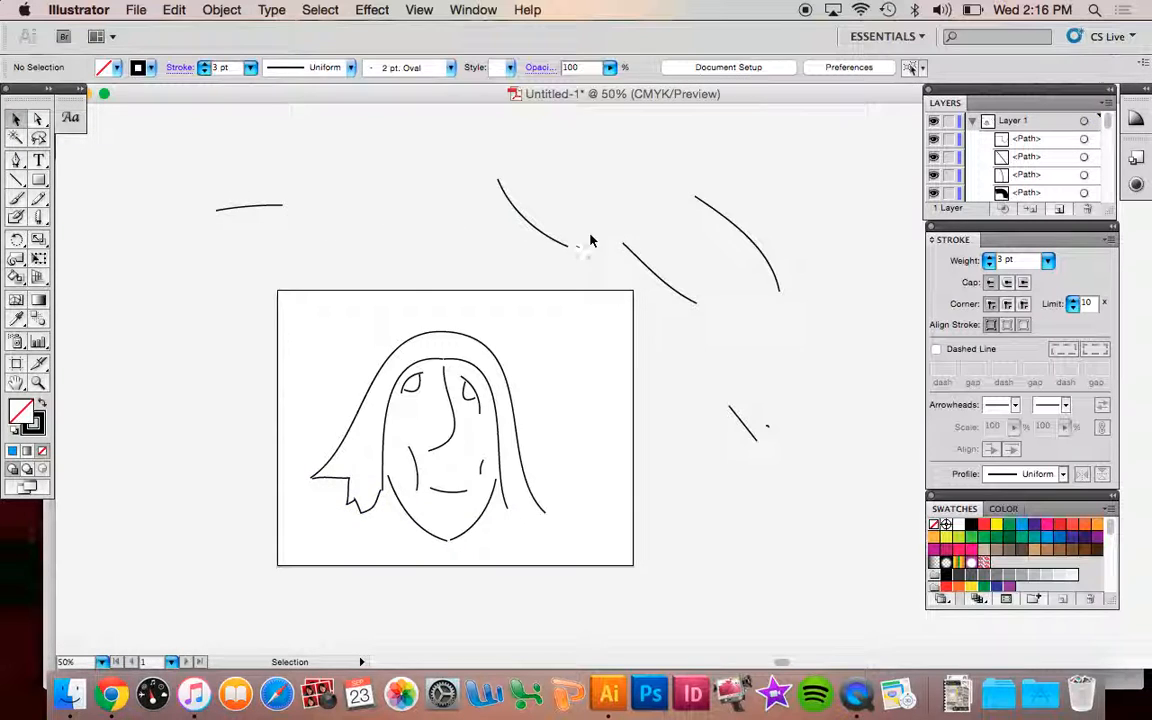
left_click_drag(198, 160, 884, 268)
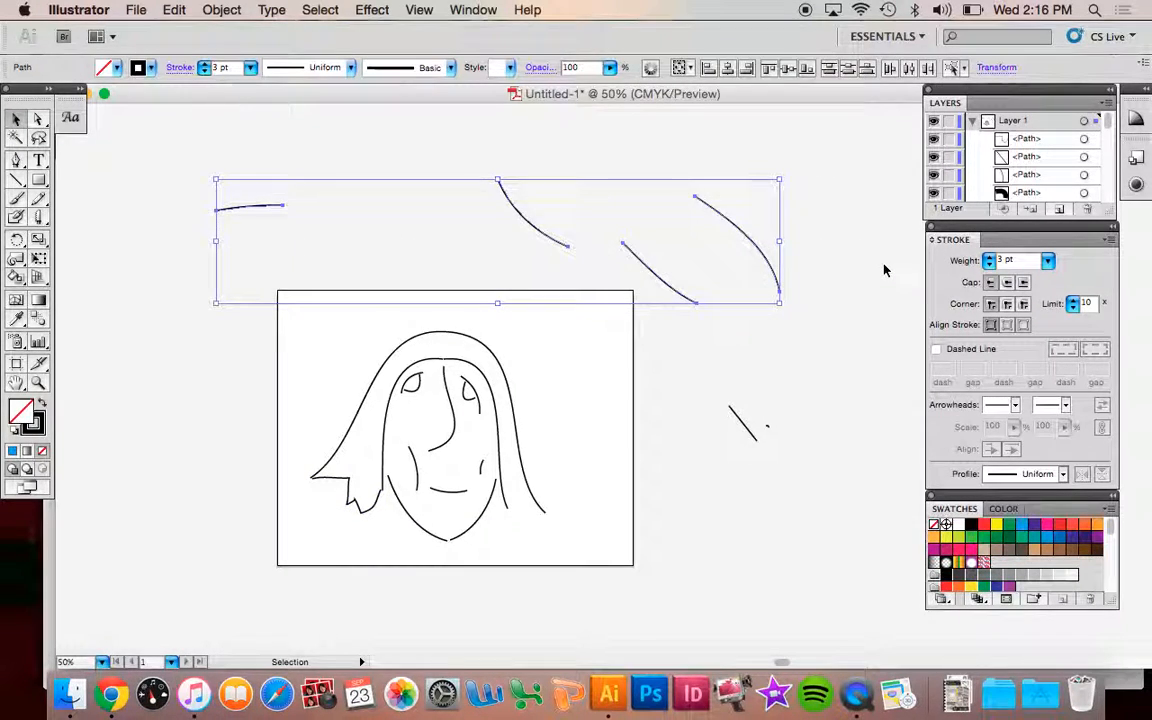
key("Delete")
left_click_drag(758, 329, 823, 468)
key("Delete")
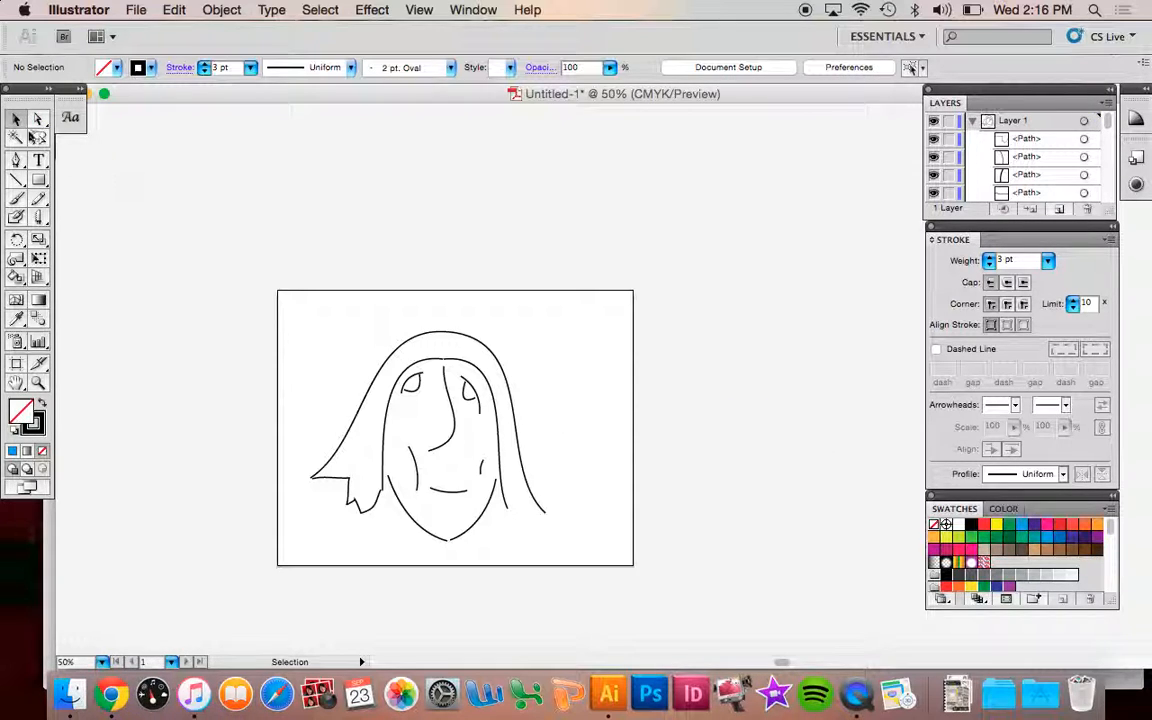
Convert the entire face drawing into a Live Paint group and shift it slightly up and to the right on the artboard
left_click_drag(301, 309, 589, 571)
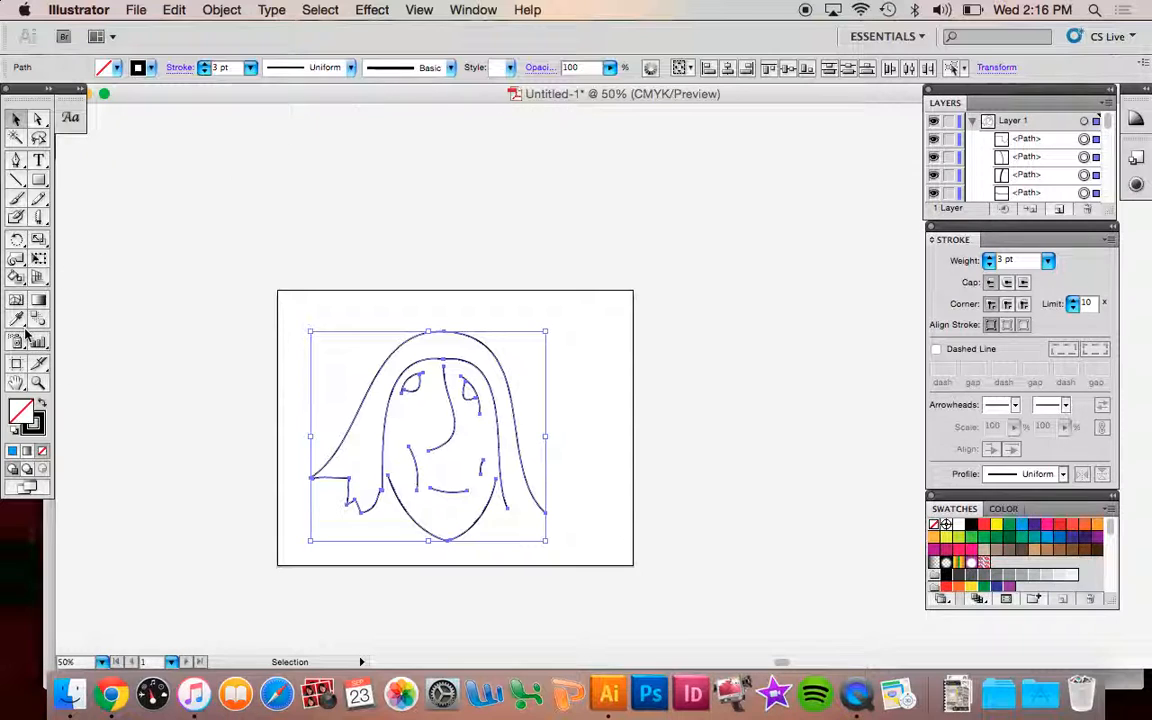
left_click(221, 10)
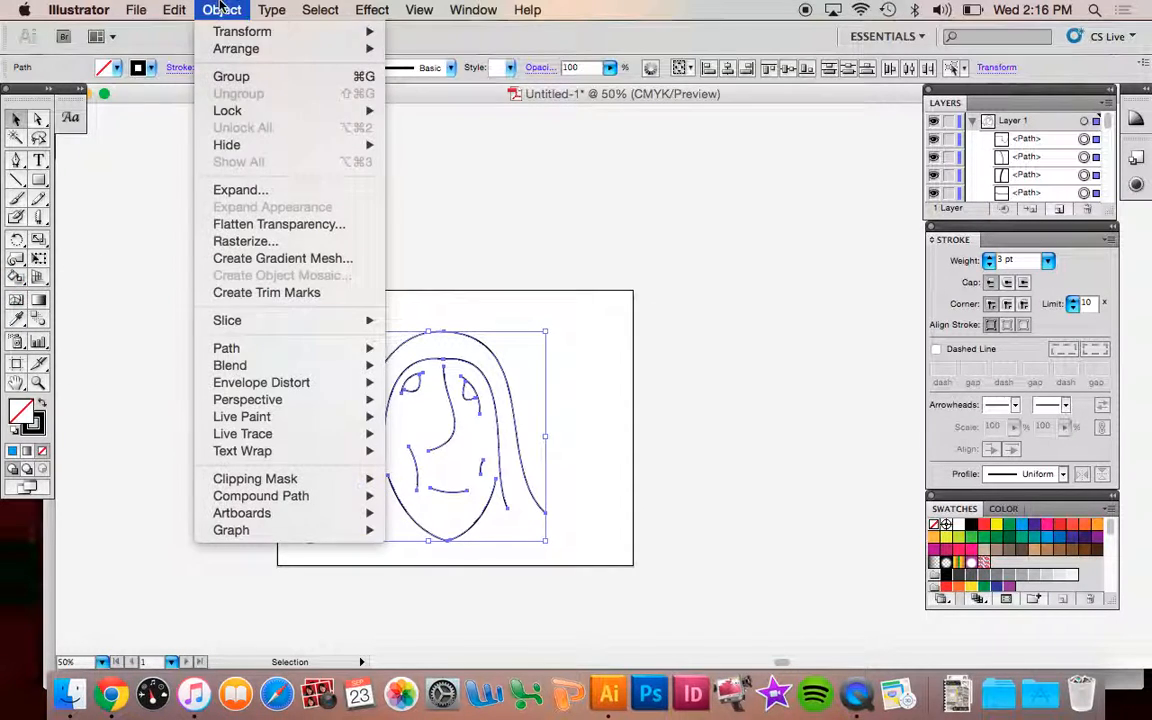
mouse_move(345, 416)
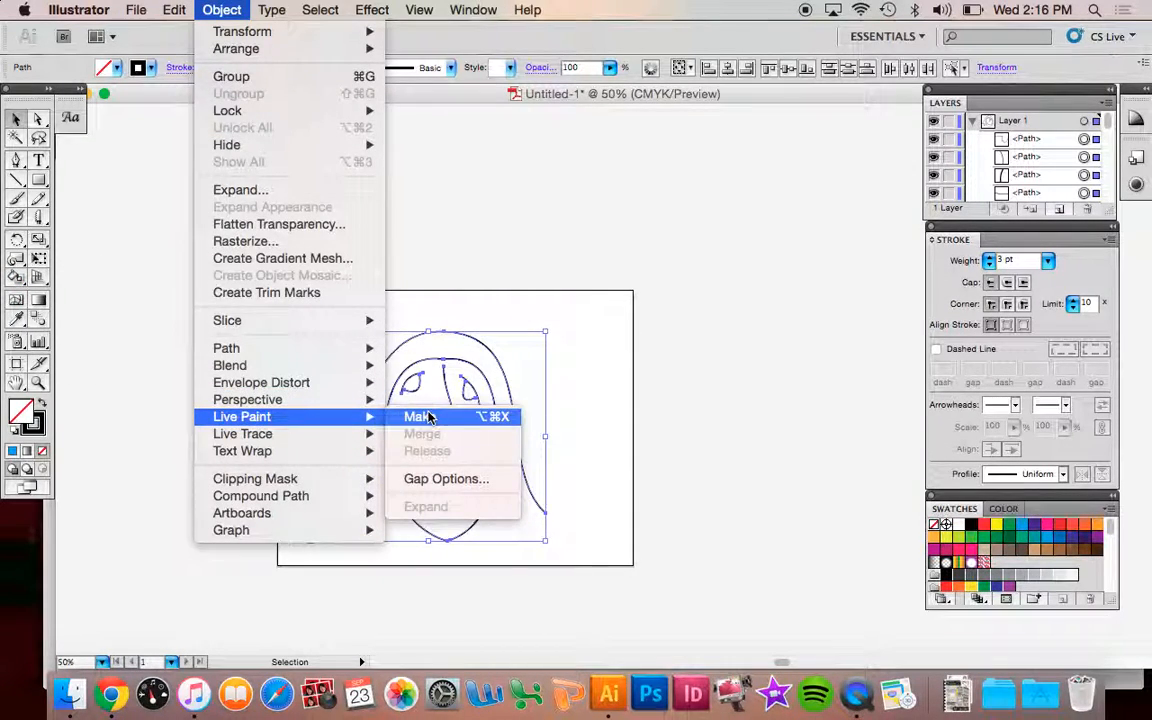
left_click(432, 417)
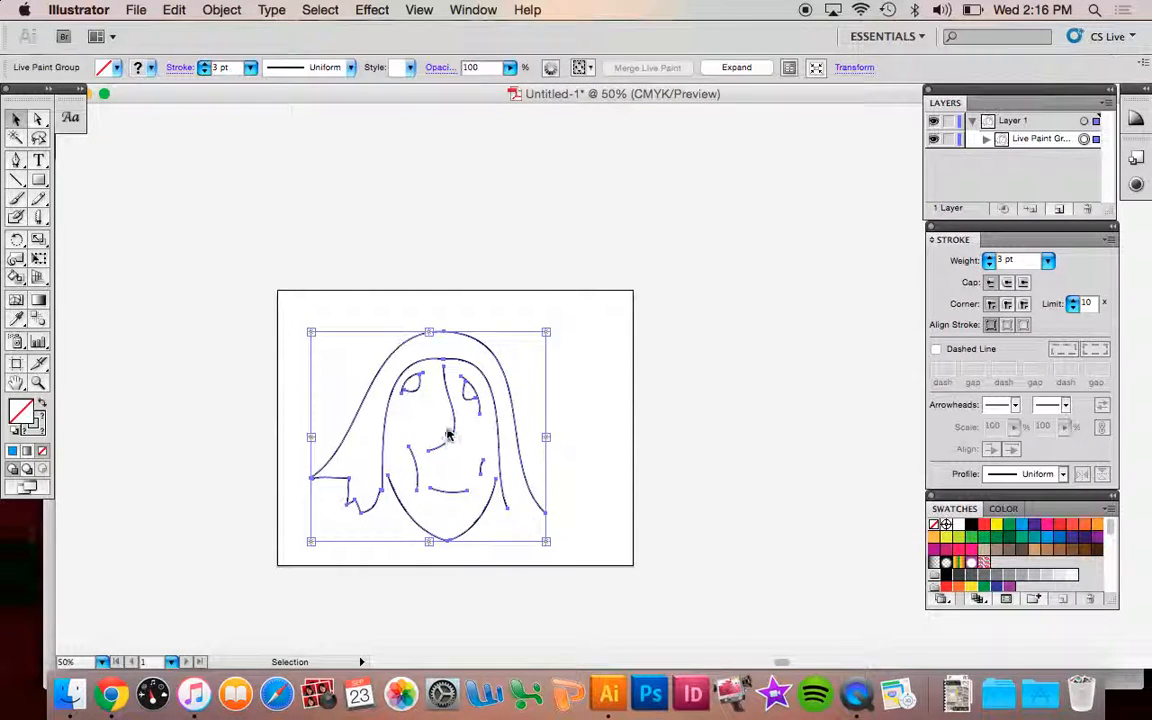
left_click_drag(476, 400, 491, 388)
Fill the face with purple and both eyes with green using the Live Paint Bucket
left_click(18, 280)
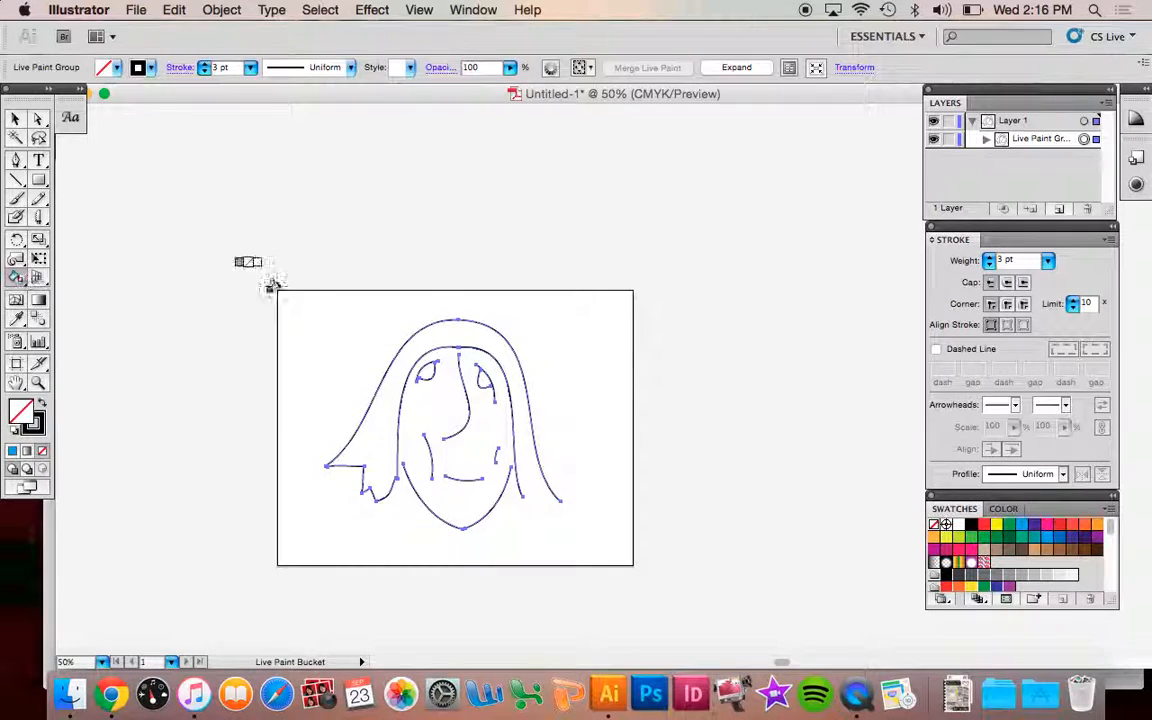
left_click(1053, 543)
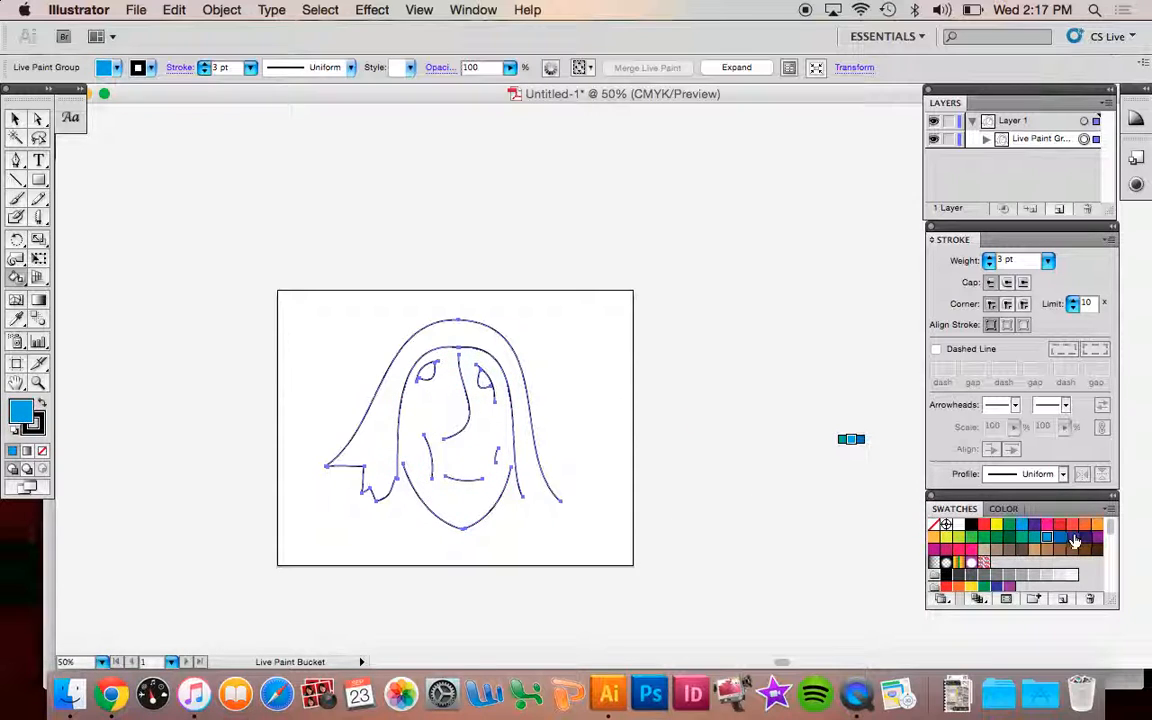
left_click(1095, 543)
left_click(419, 400)
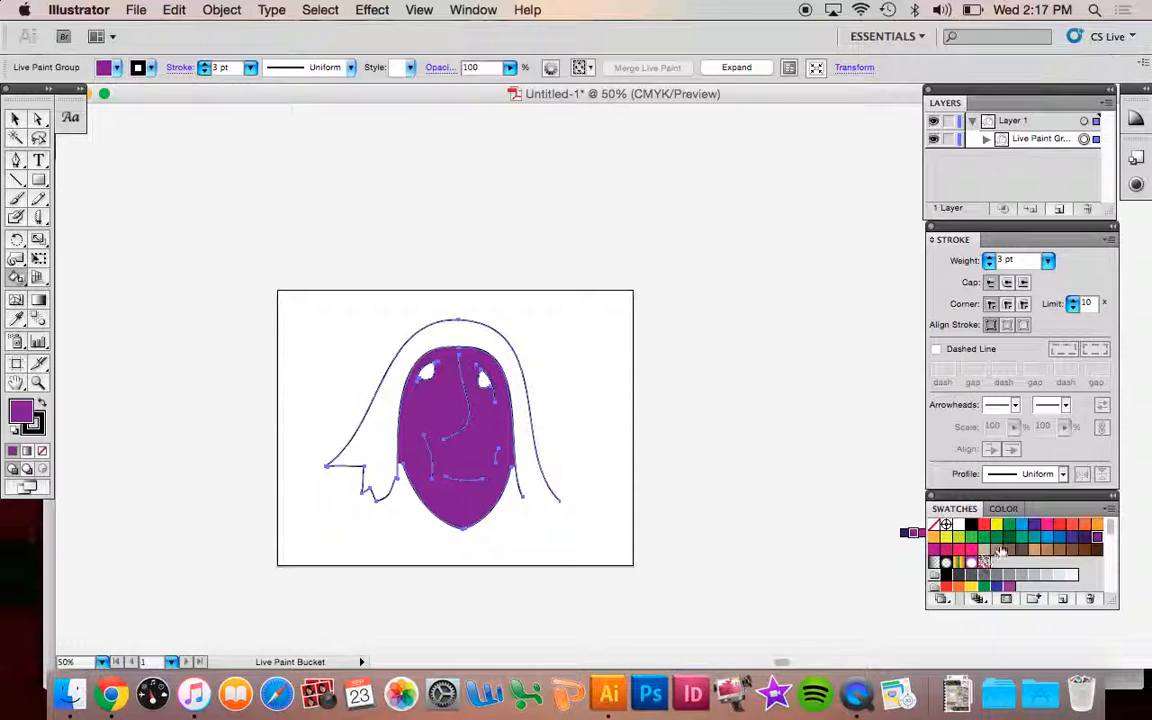
left_click(1010, 528)
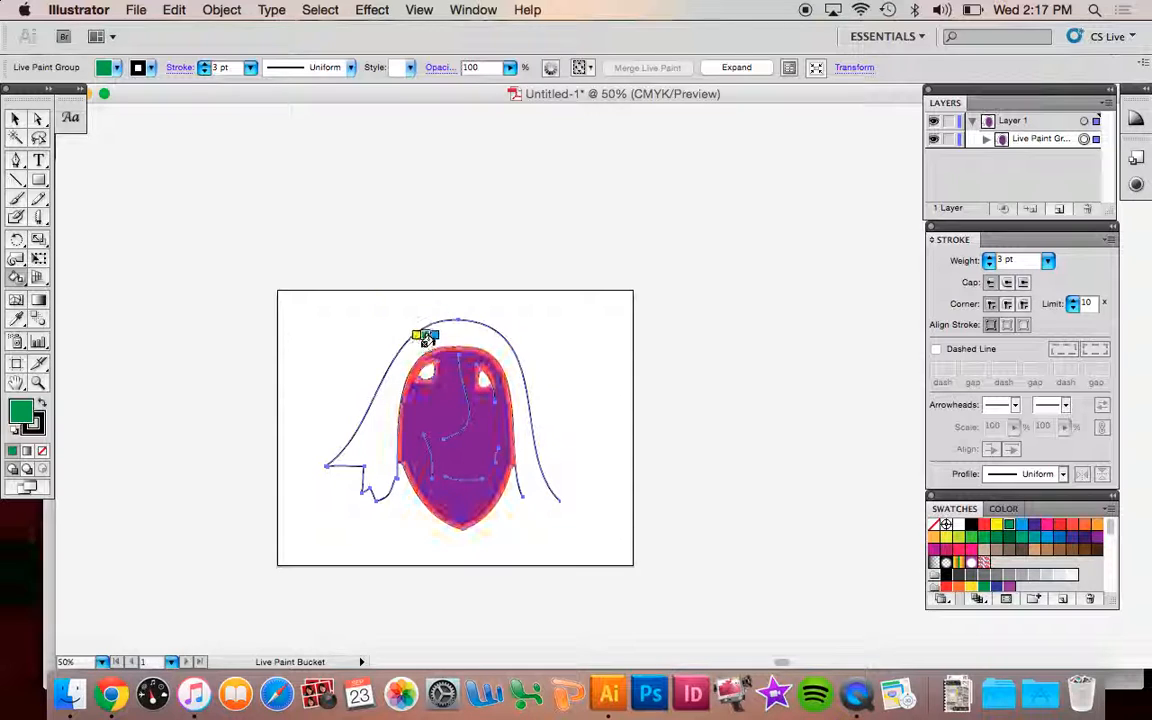
left_click(483, 376)
left_click(425, 370)
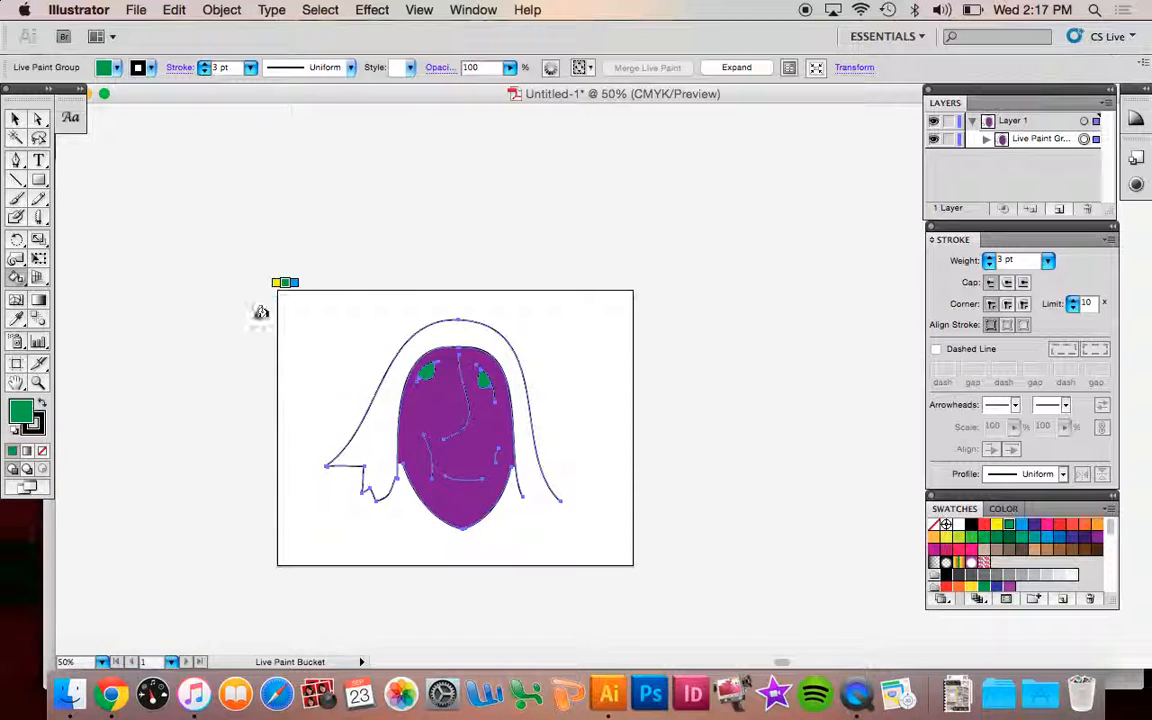
Examine up close the gaps where the jaw lines meet the hairline and each other at the chin
left_click(38, 382)
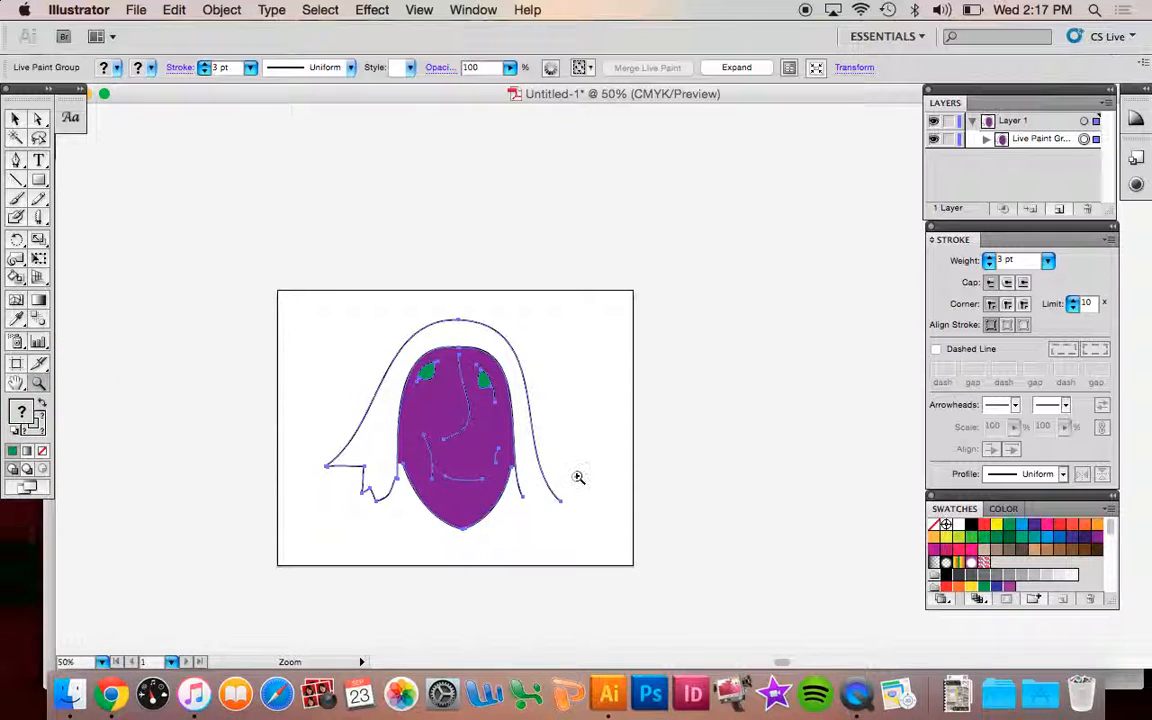
left_click(527, 481)
left_click(620, 393)
left_click(599, 345)
left_click(650, 470)
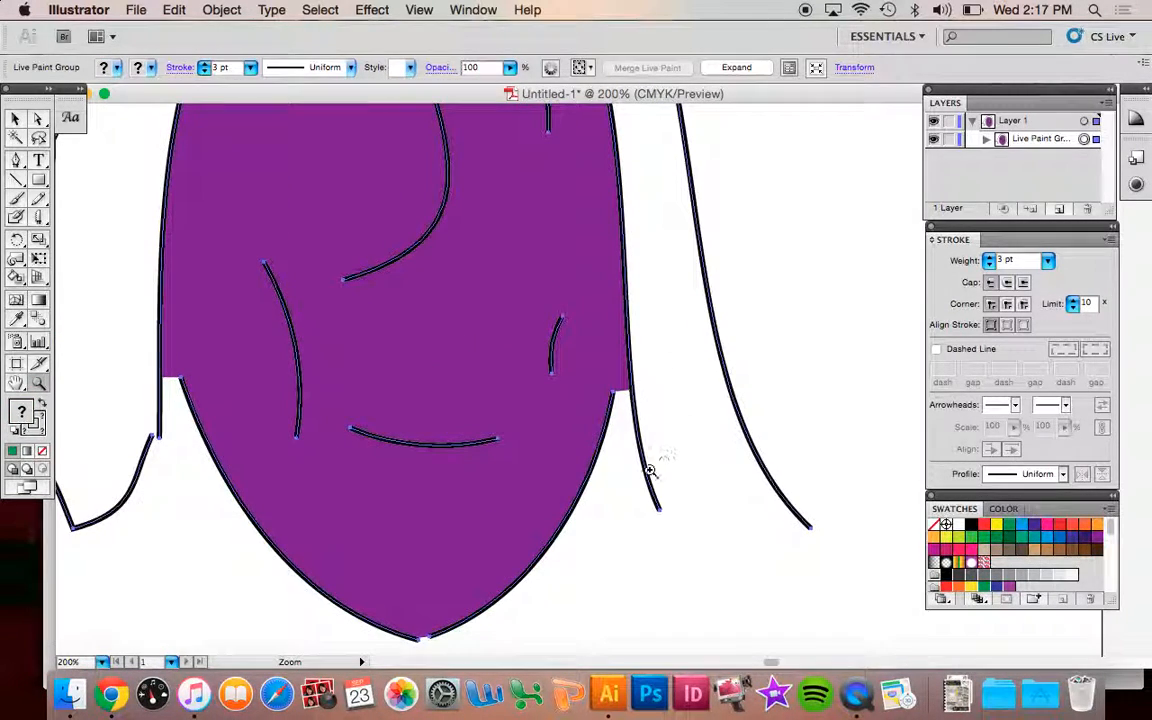
left_click(15, 118)
left_click(165, 507)
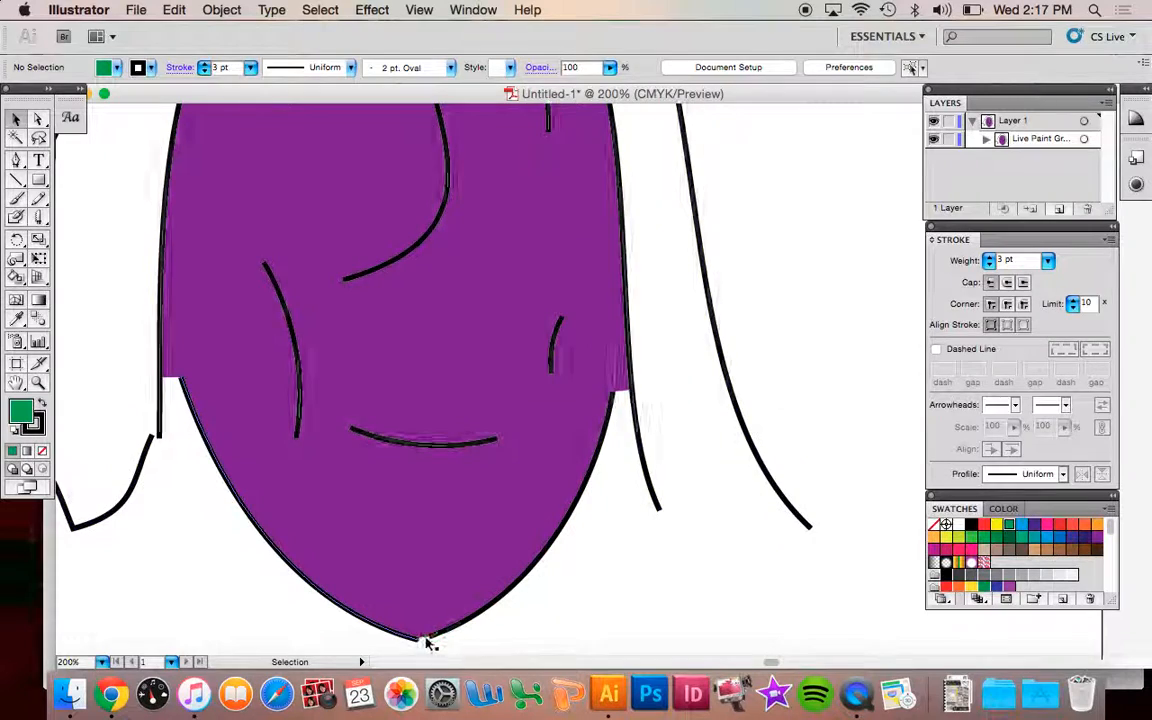
scroll(445, 590, "down", 4)
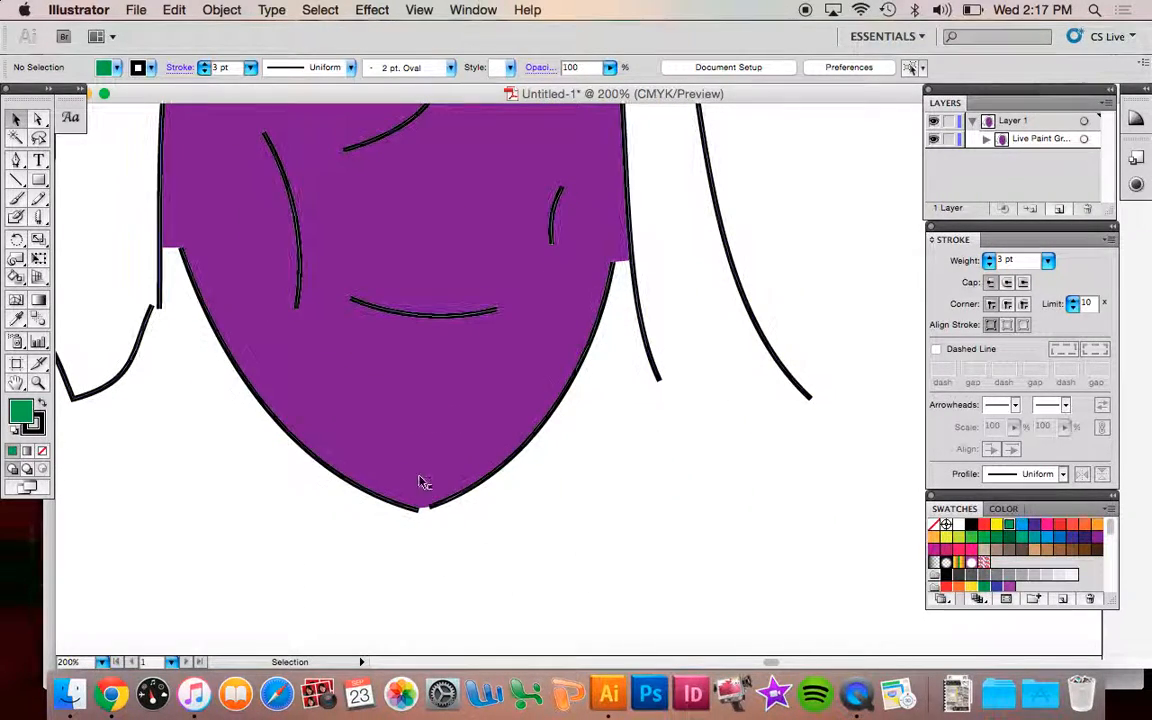
scroll(366, 363, "up", 3)
scroll(366, 363, "up", 3)
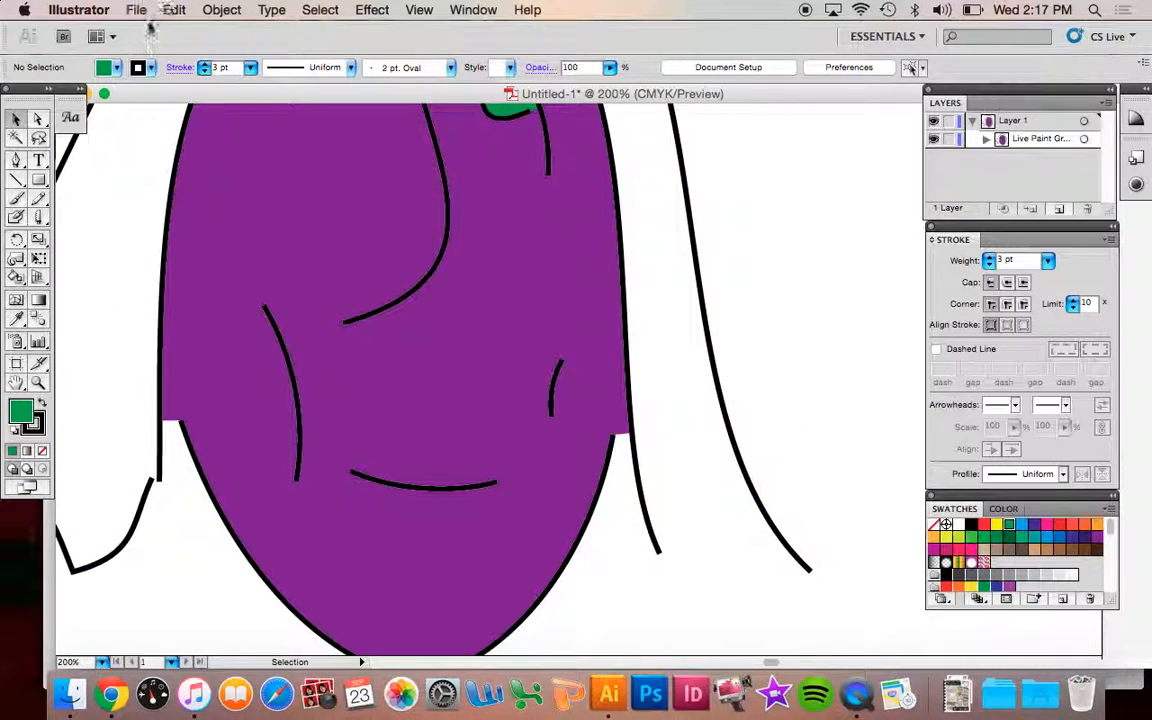
Undo the green and purple fills, the move and the Live Paint conversion of the face drawing
left_click(222, 10)
mouse_move(268, 420)
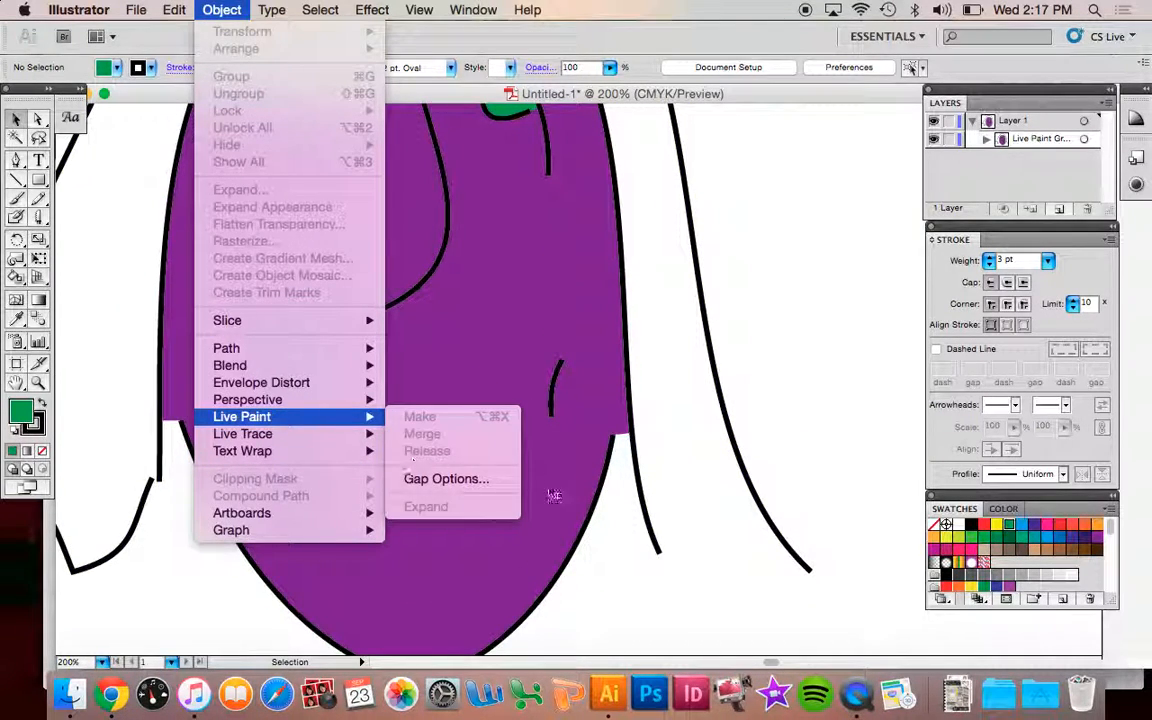
left_click(672, 408)
key("super+minus")
key("super+z")
key("super+z")
key("super+z")
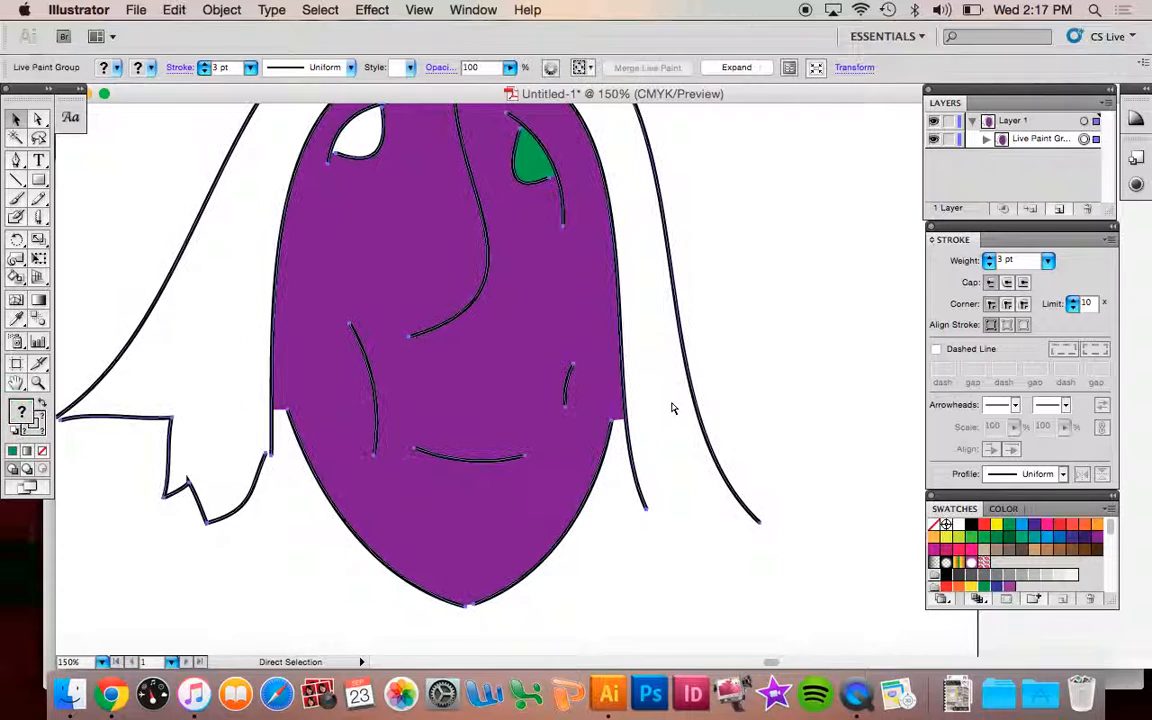
key("super+z")
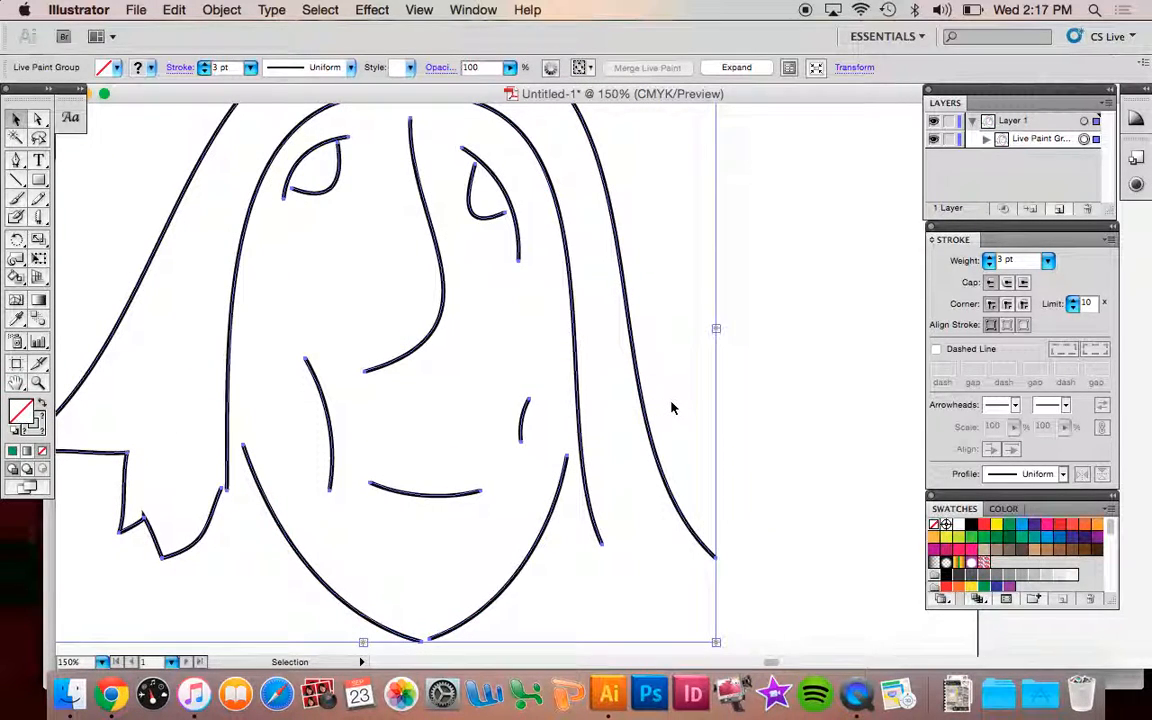
Turn the selected face paths into a Live Paint group
scroll(640, 390, "up", 3)
left_click(222, 9)
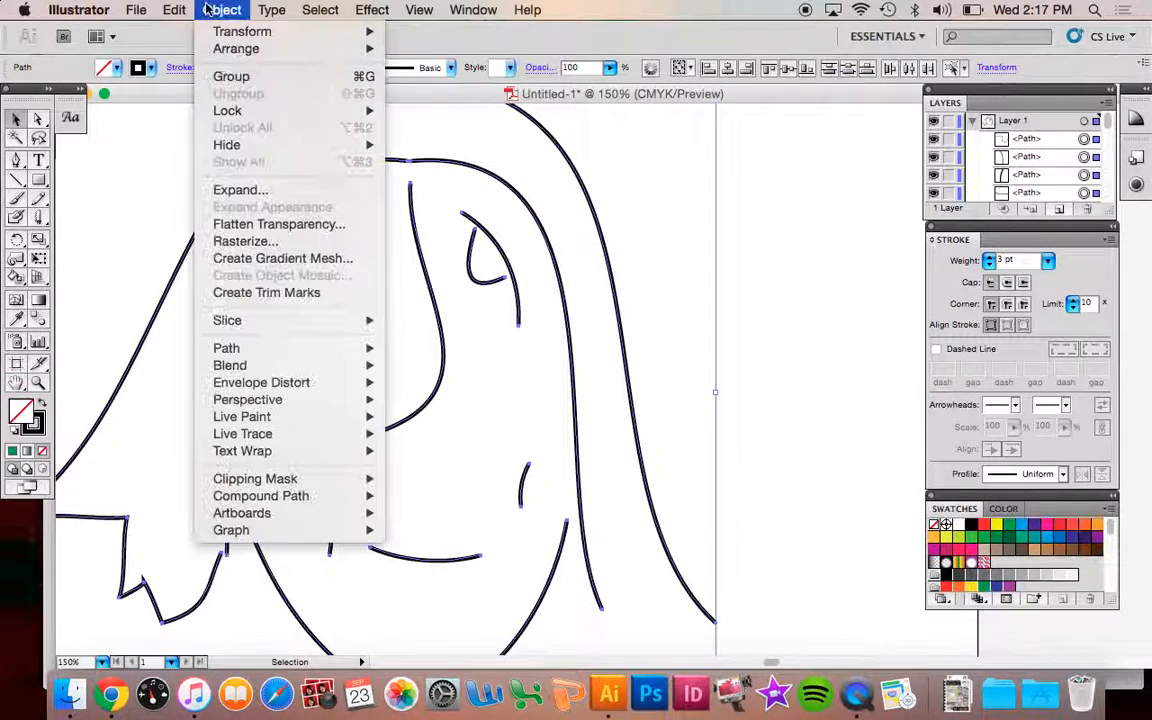
mouse_move(257, 416)
left_click(437, 416)
Set the Live Paint group's gap options so that paint stops at Small Gaps
left_click(222, 9)
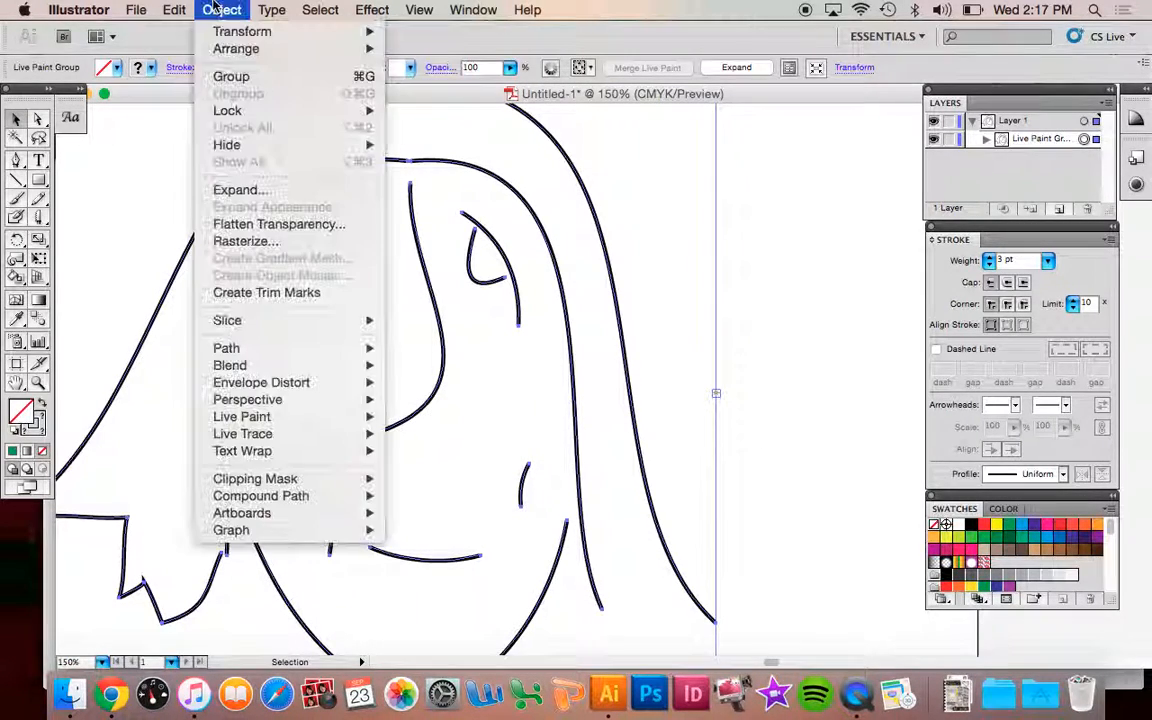
mouse_move(296, 418)
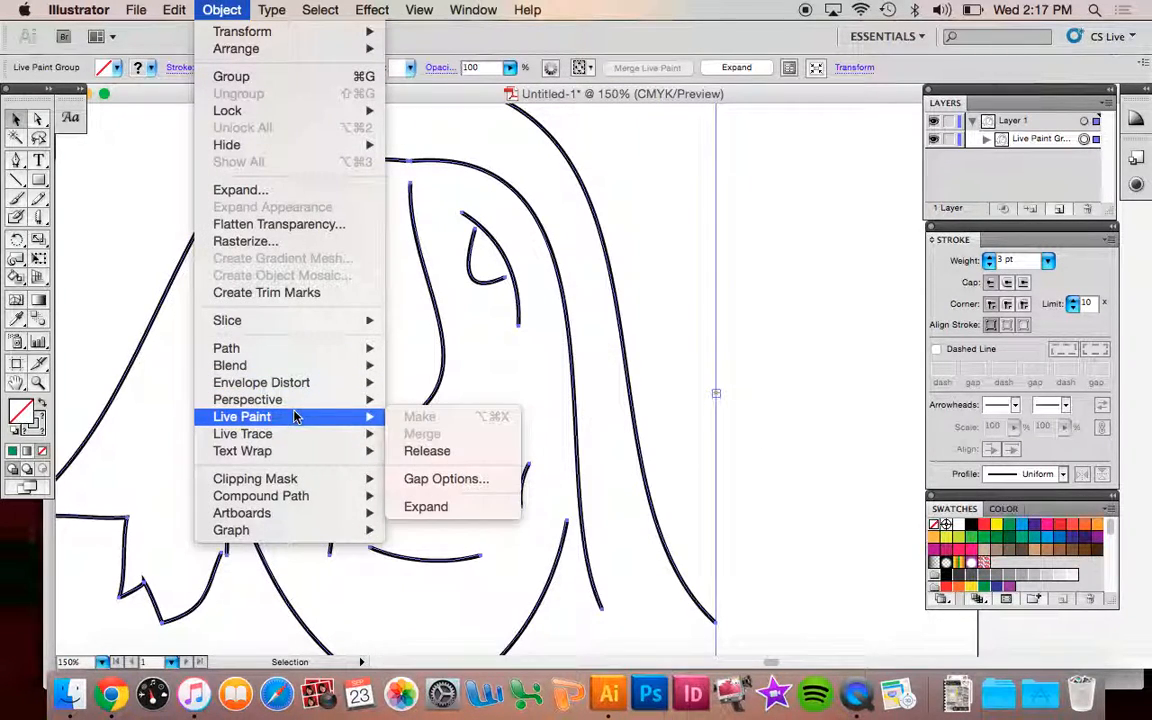
left_click(446, 479)
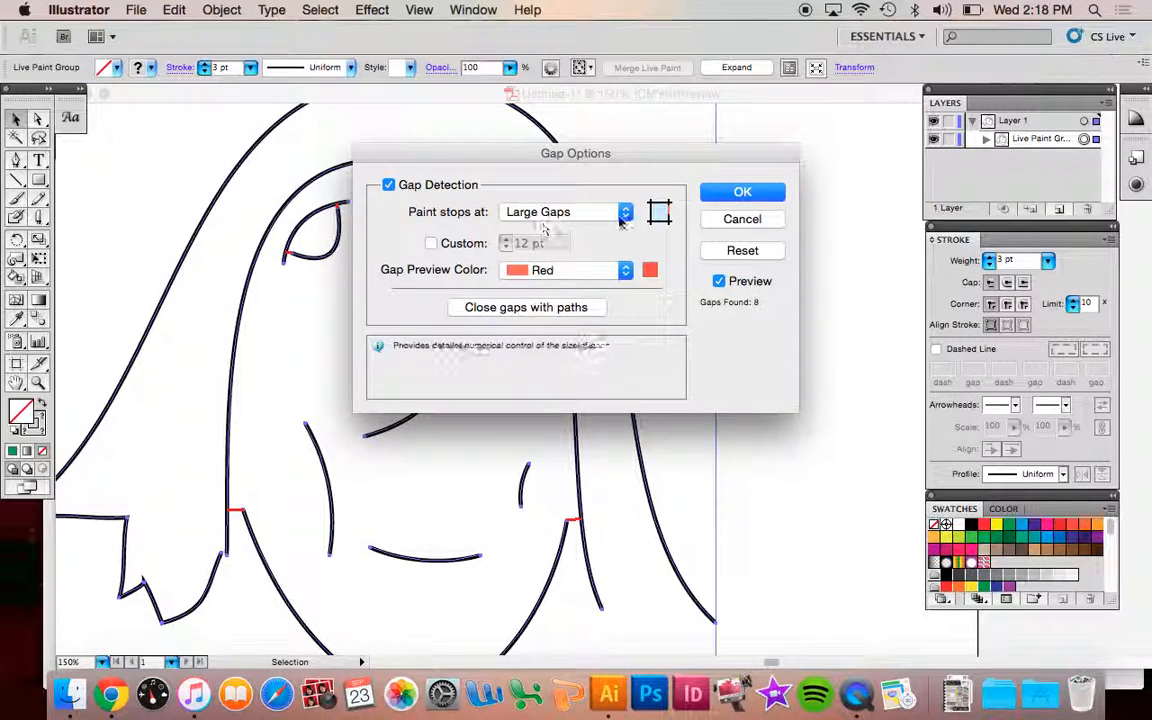
left_click(559, 214)
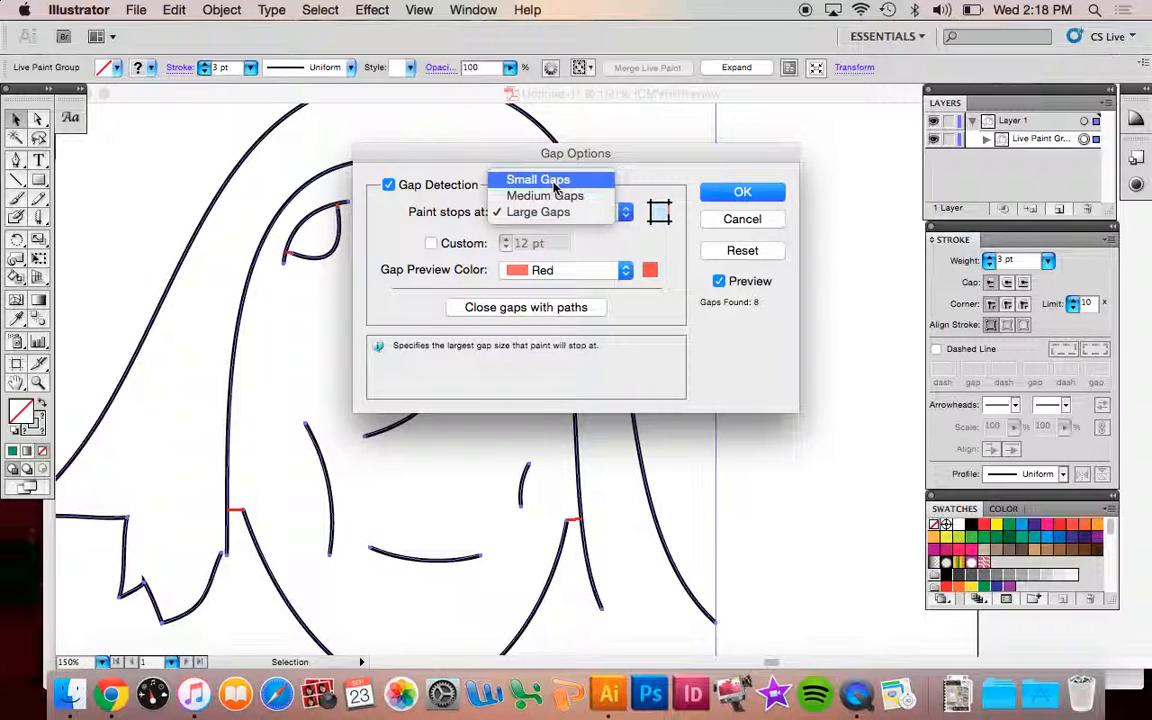
left_click(556, 181)
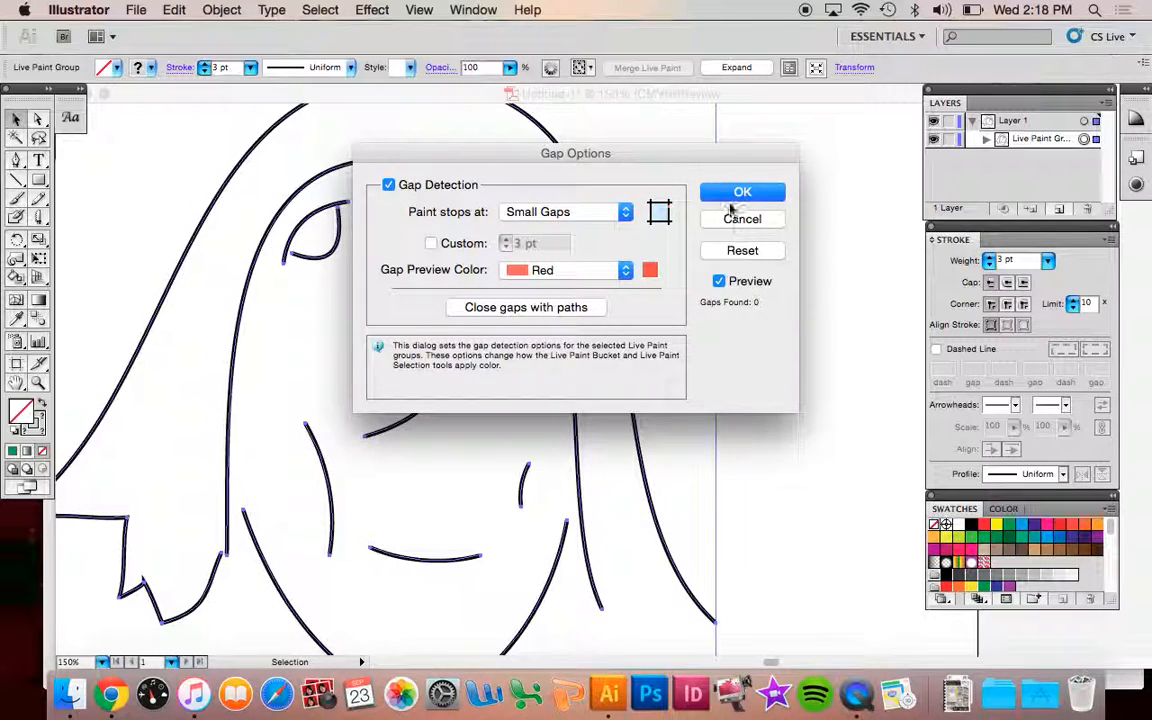
left_click(740, 195)
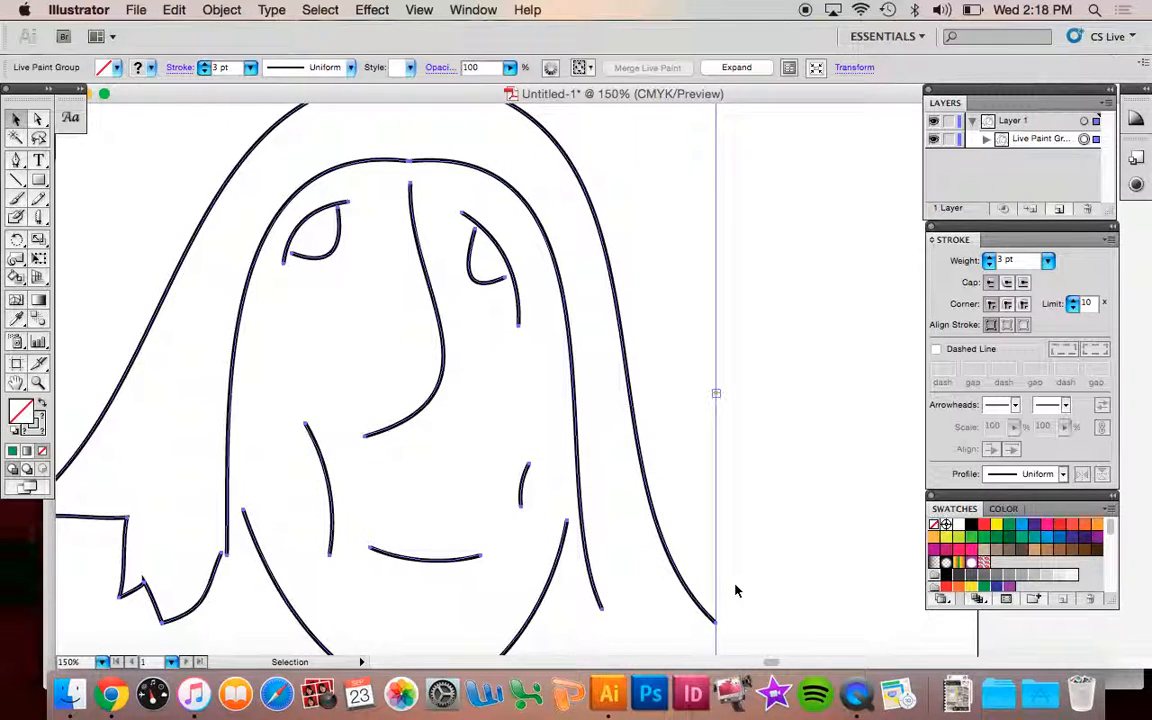
Draw an unfilled rectangle with a 3 pt black stroke around the face, slightly larger than the artboard
key("super+minus")
key("super+minus")
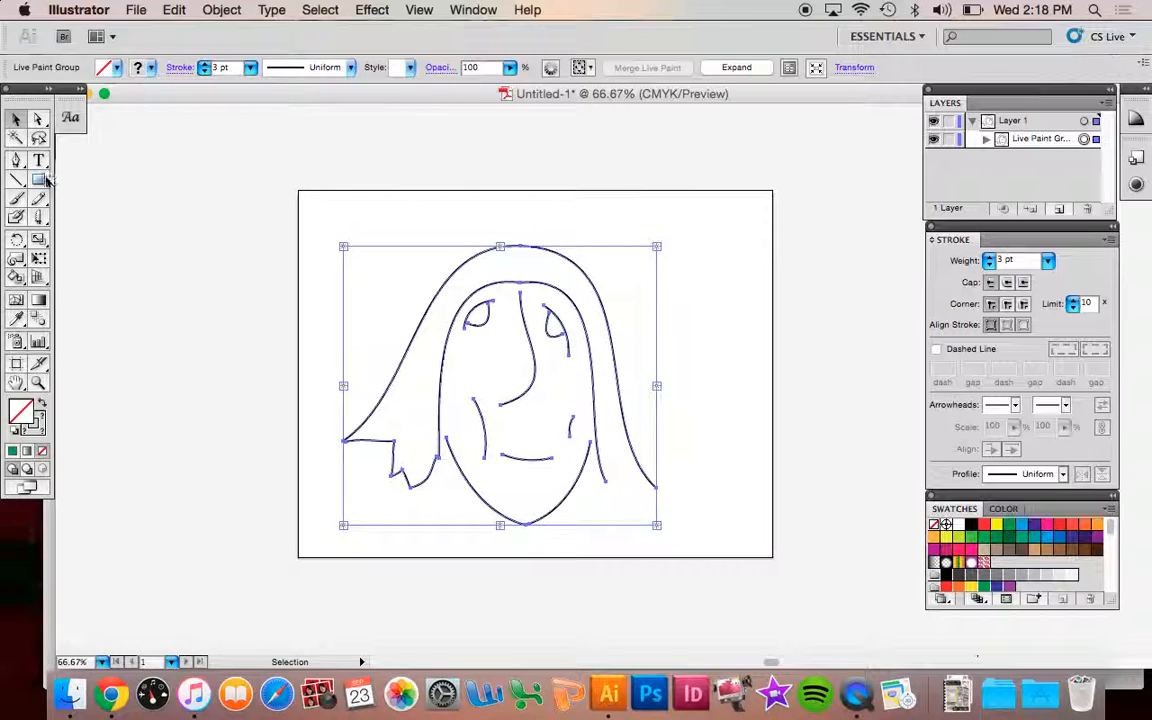
left_click(39, 180)
mouse_move(294, 186)
left_mouse_down()
mouse_move(700, 524)
mouse_move(787, 561)
left_mouse_up()
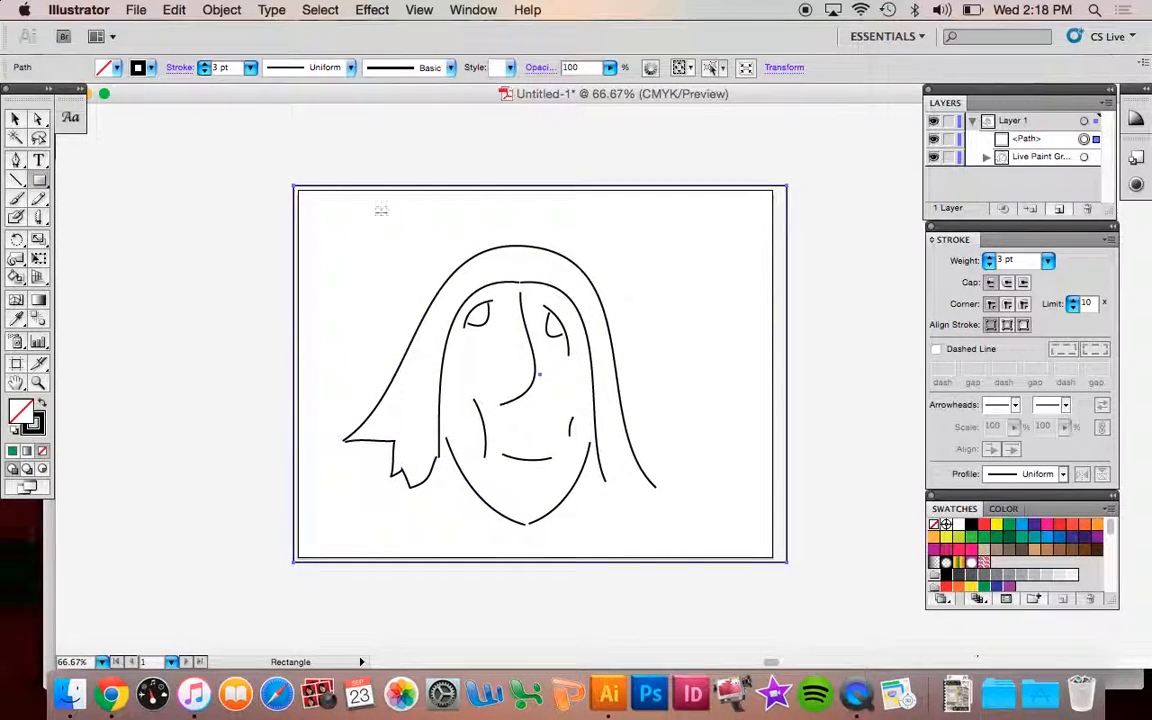
Combine the rectangle and the face drawing into one Live Paint group, leaving nothing selected
left_click(16, 119)
left_click_drag(206, 170, 874, 612)
left_click(228, 9)
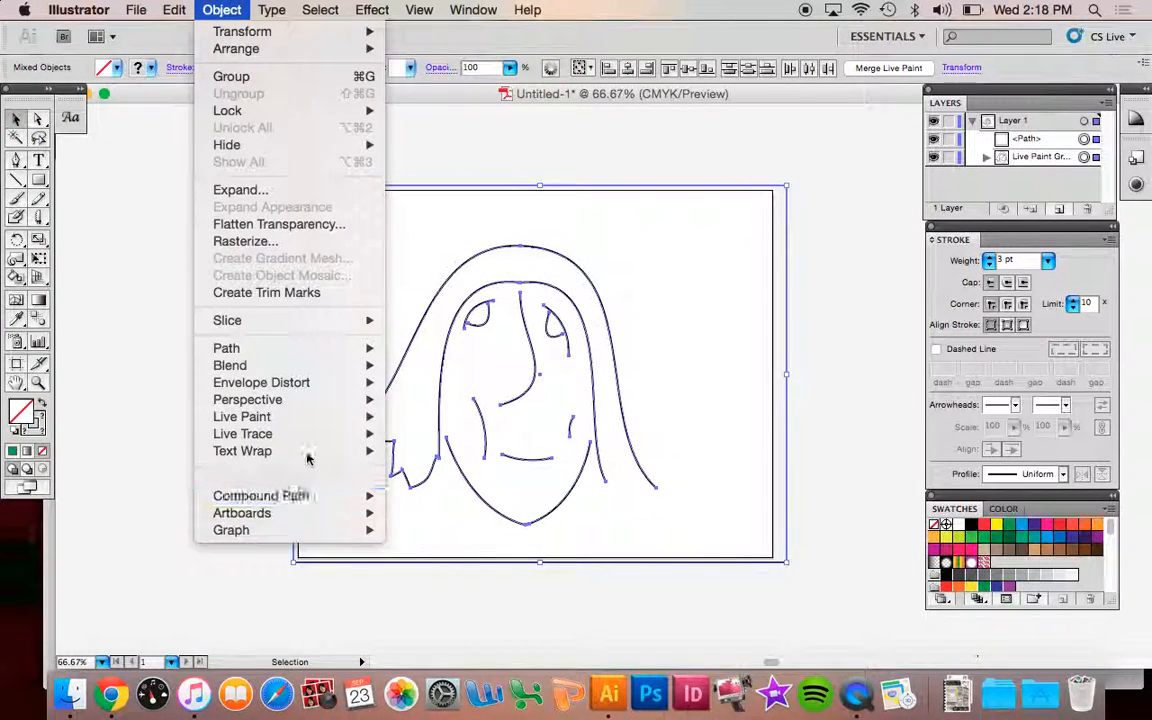
mouse_move(340, 421)
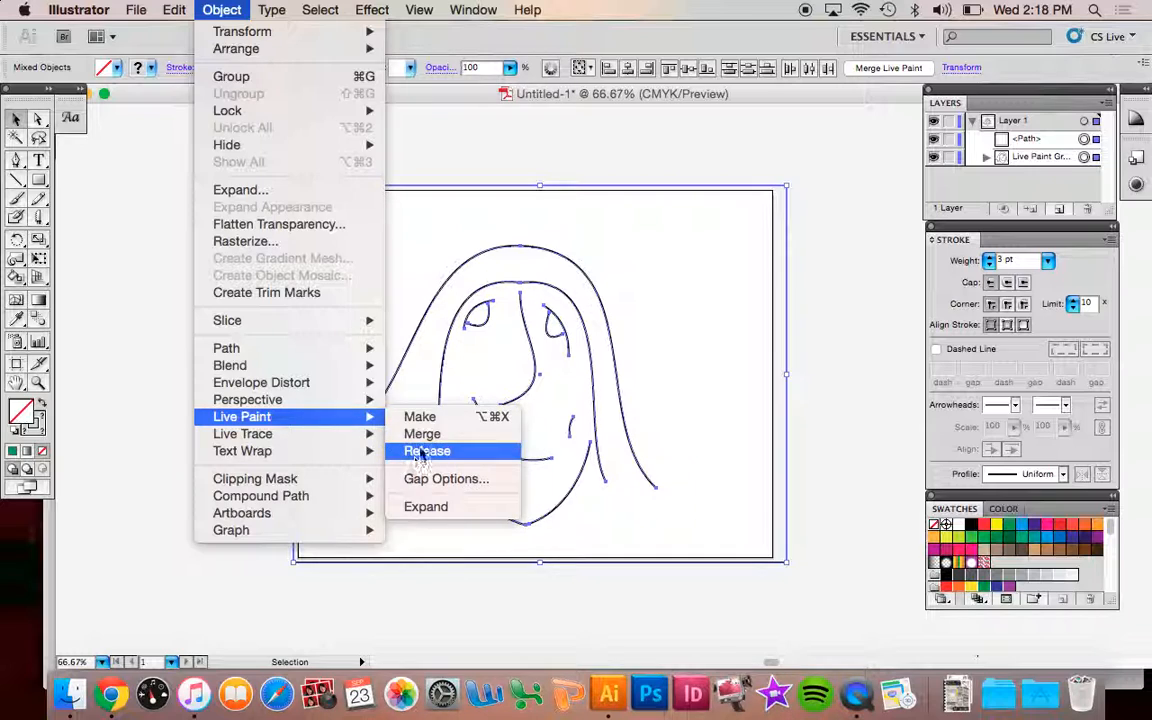
left_click(430, 417)
left_click(284, 373)
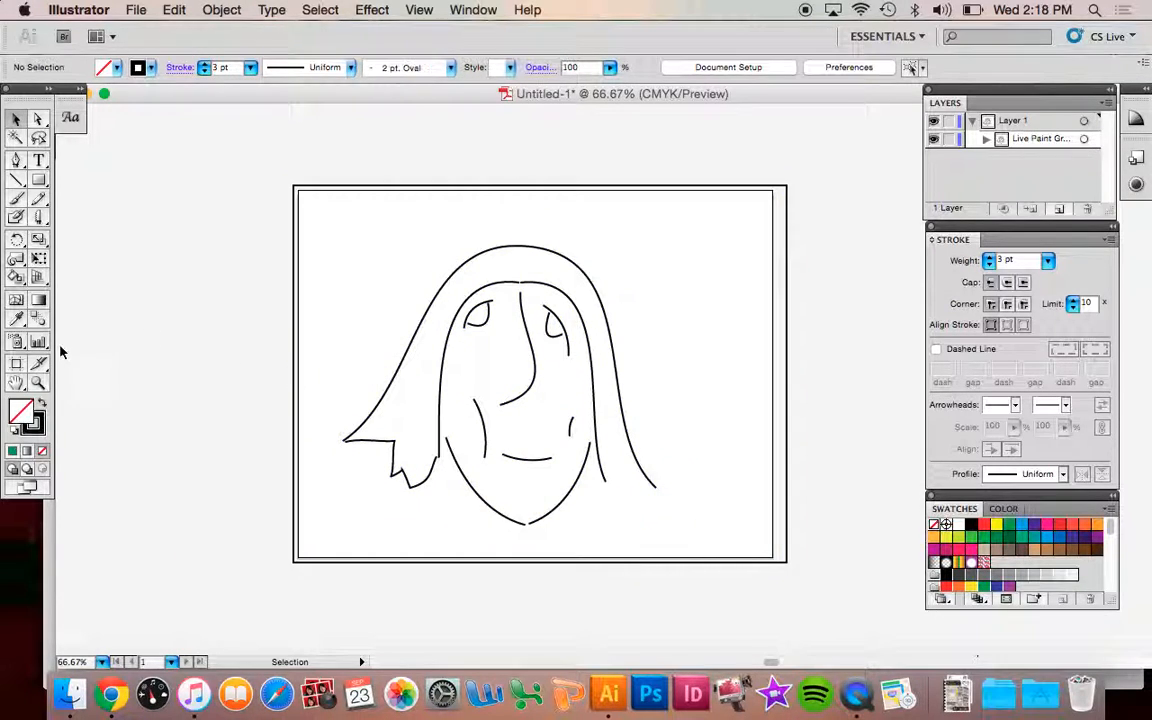
Select the combined Live Paint group and fill its open area inside the rectangle with green using the Live Paint Bucket
left_click(16, 277)
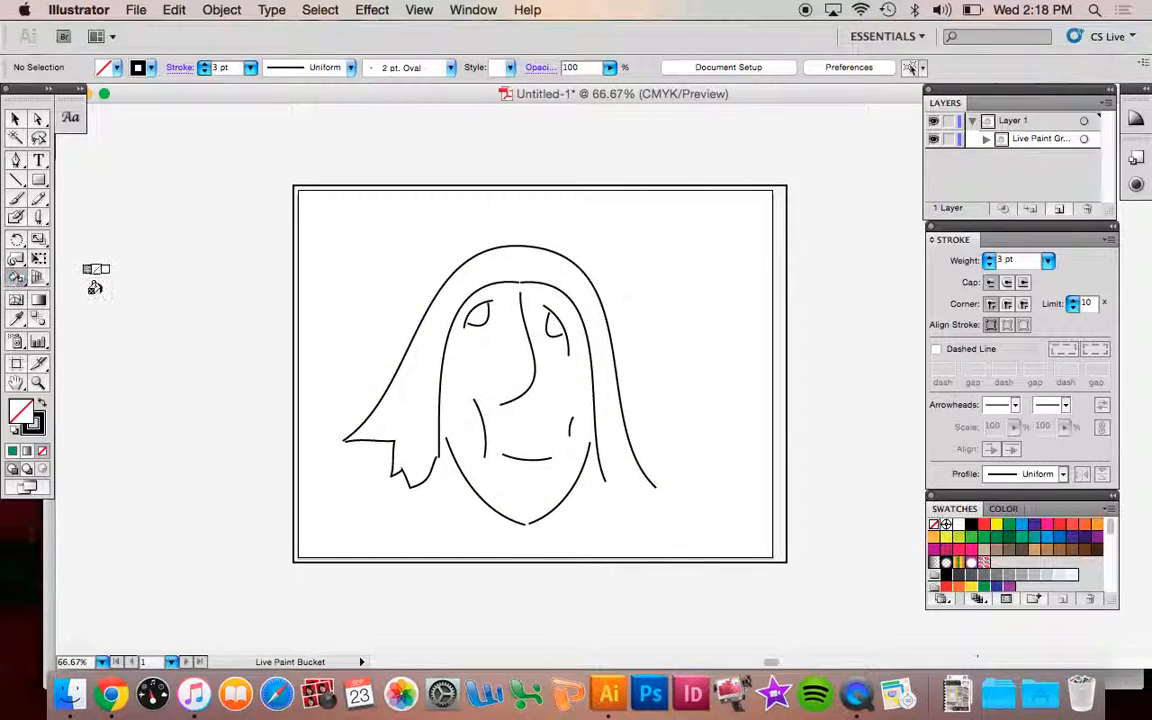
left_click(10, 451)
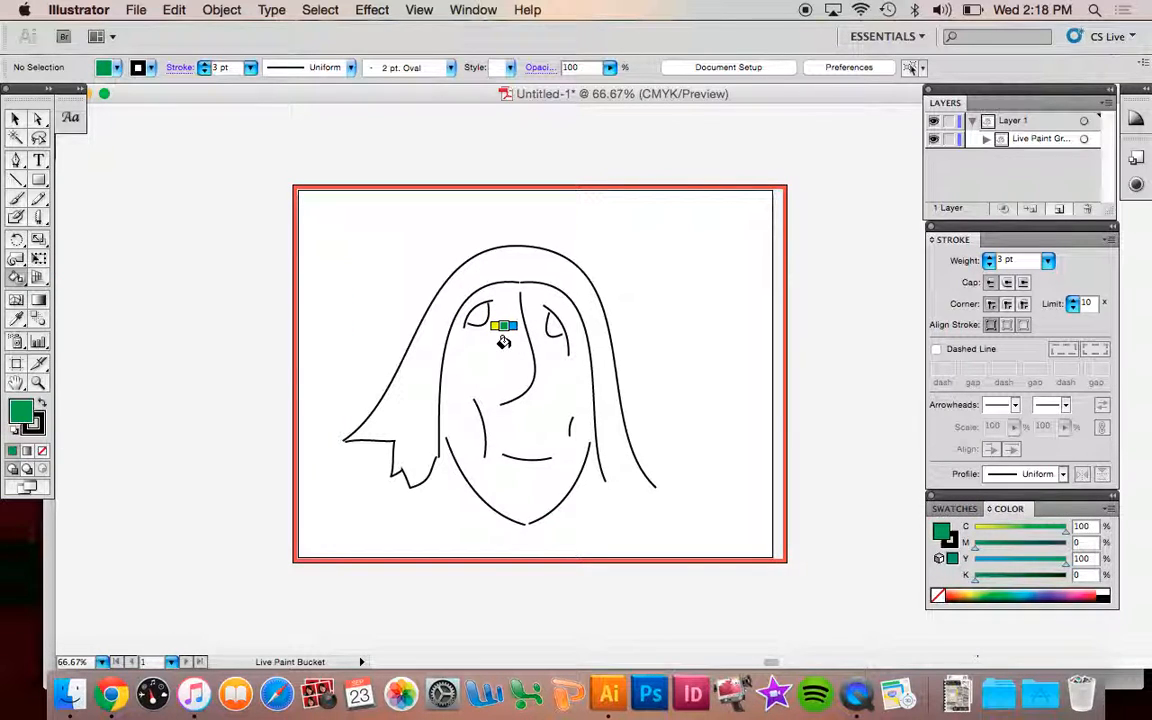
key("v")
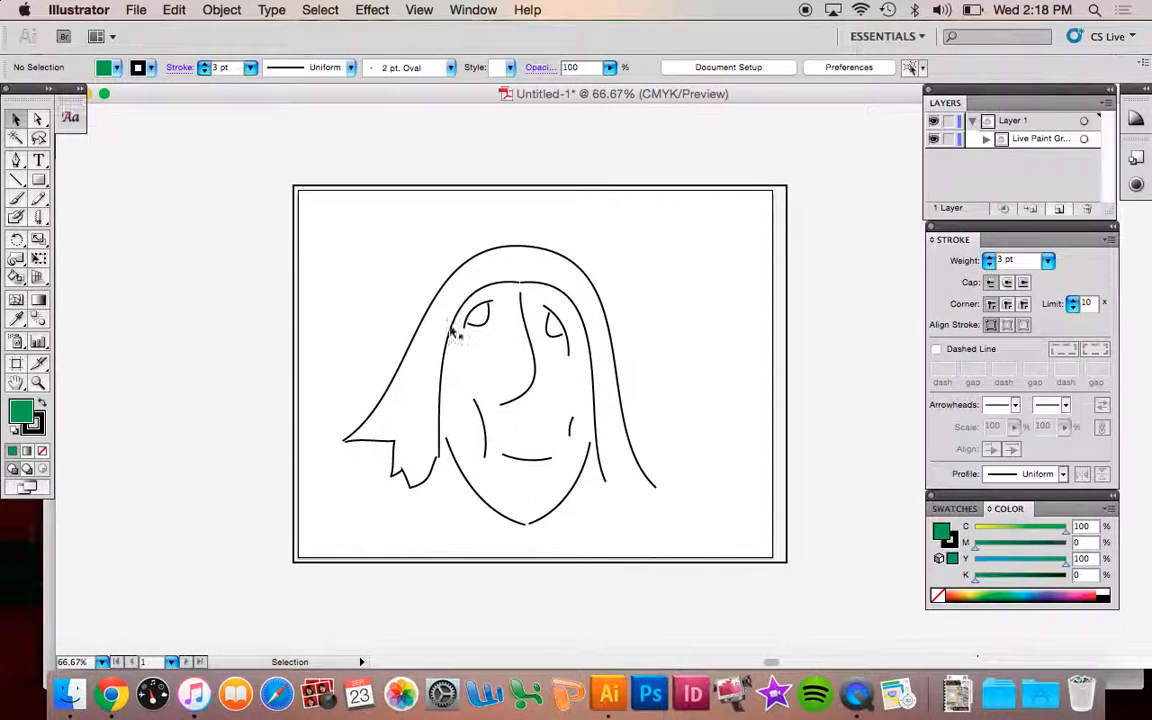
mouse_move(299, 192)
left_mouse_down()
mouse_move(728, 530)
mouse_move(814, 582)
left_mouse_up()
left_click(224, 10)
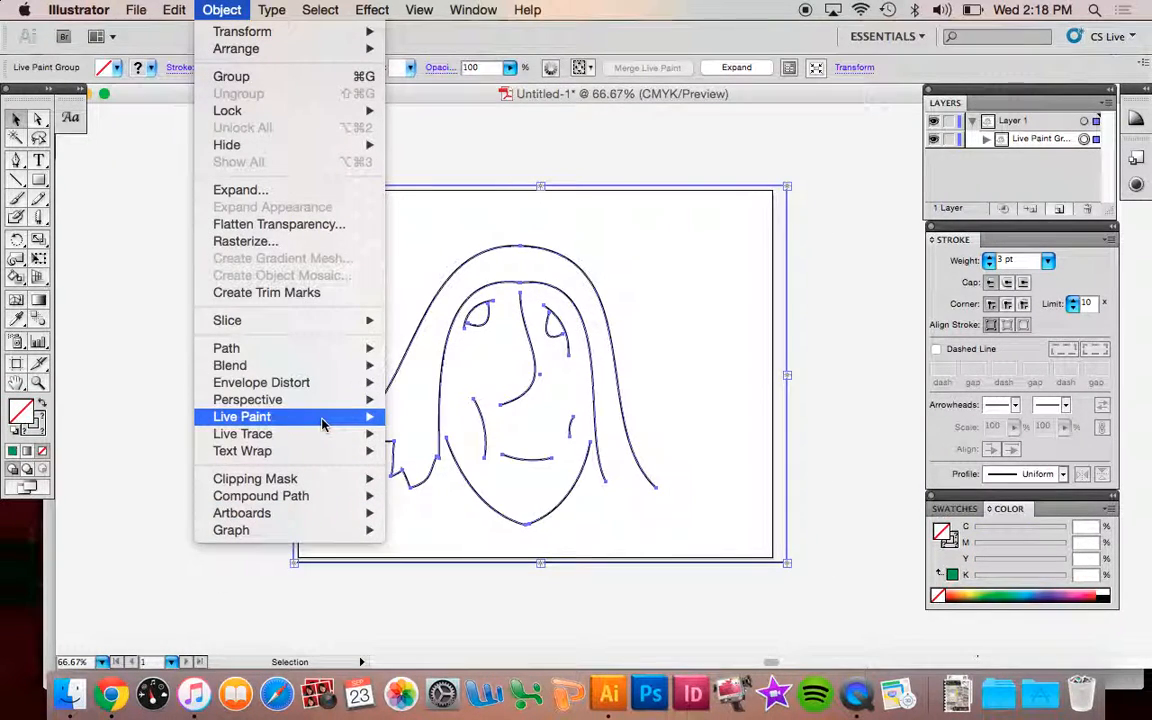
left_click(15, 280)
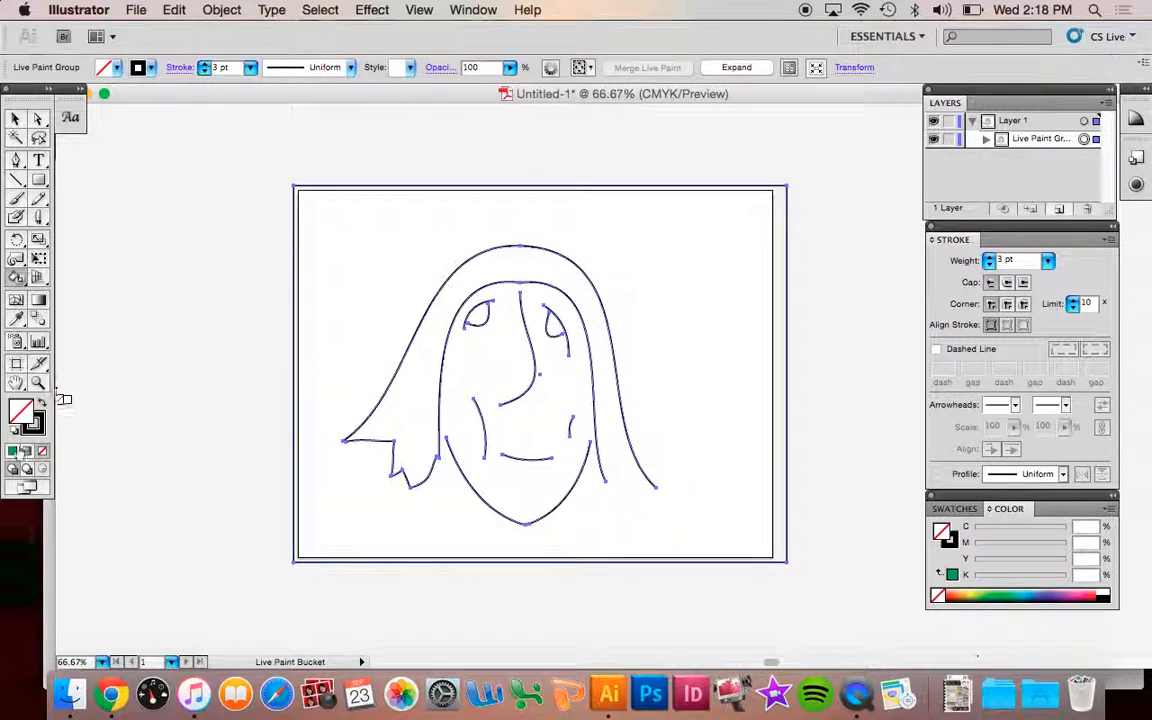
left_click(13, 451)
left_click(352, 308)
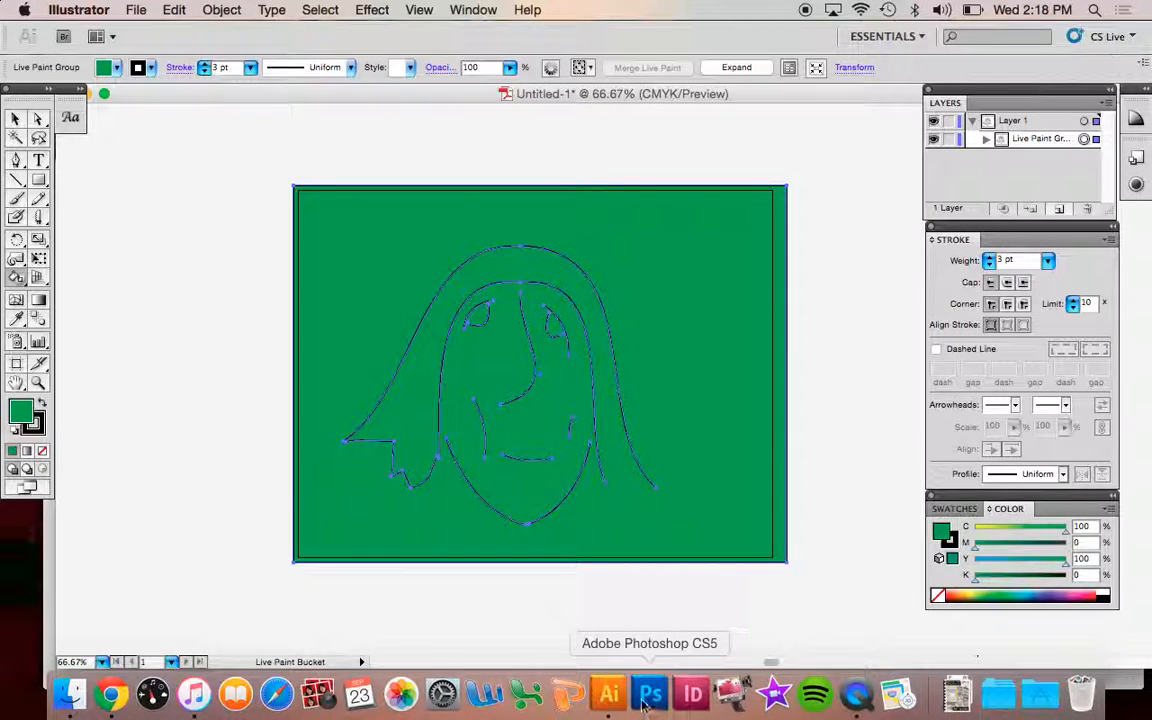
Set the combined Live Paint group's gap options so that paint stops at Large Gaps
left_click(224, 10)
mouse_move(258, 418)
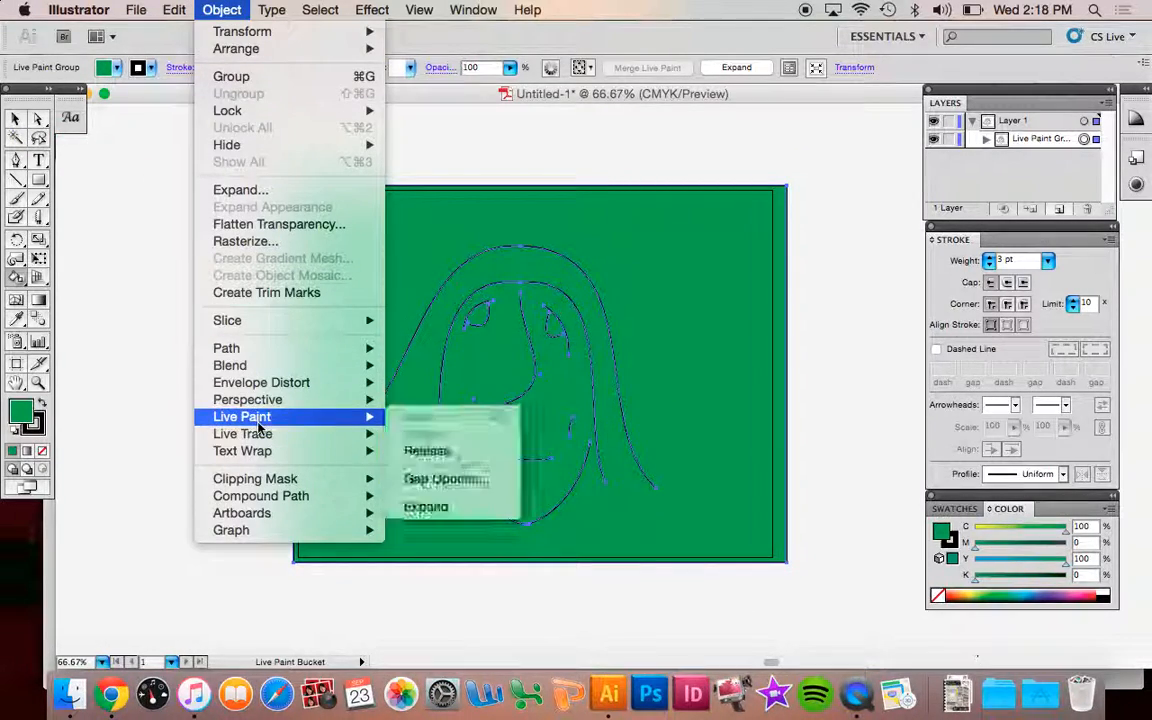
mouse_move(345, 441)
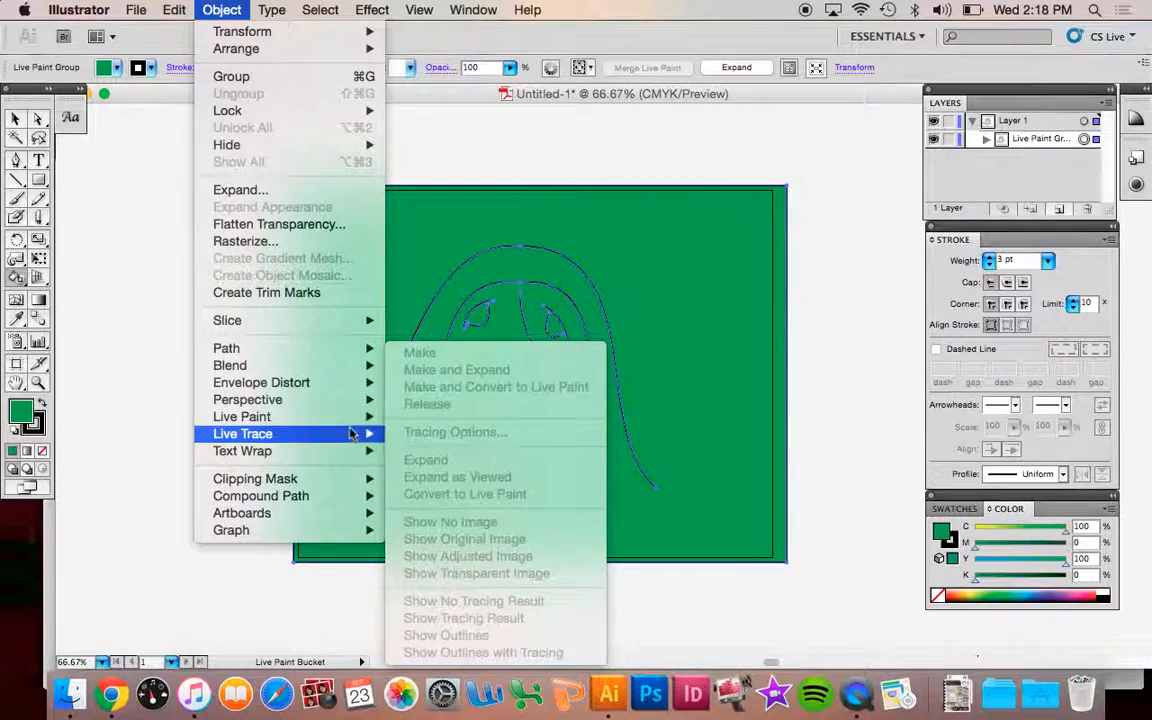
mouse_move(350, 416)
left_click(445, 476)
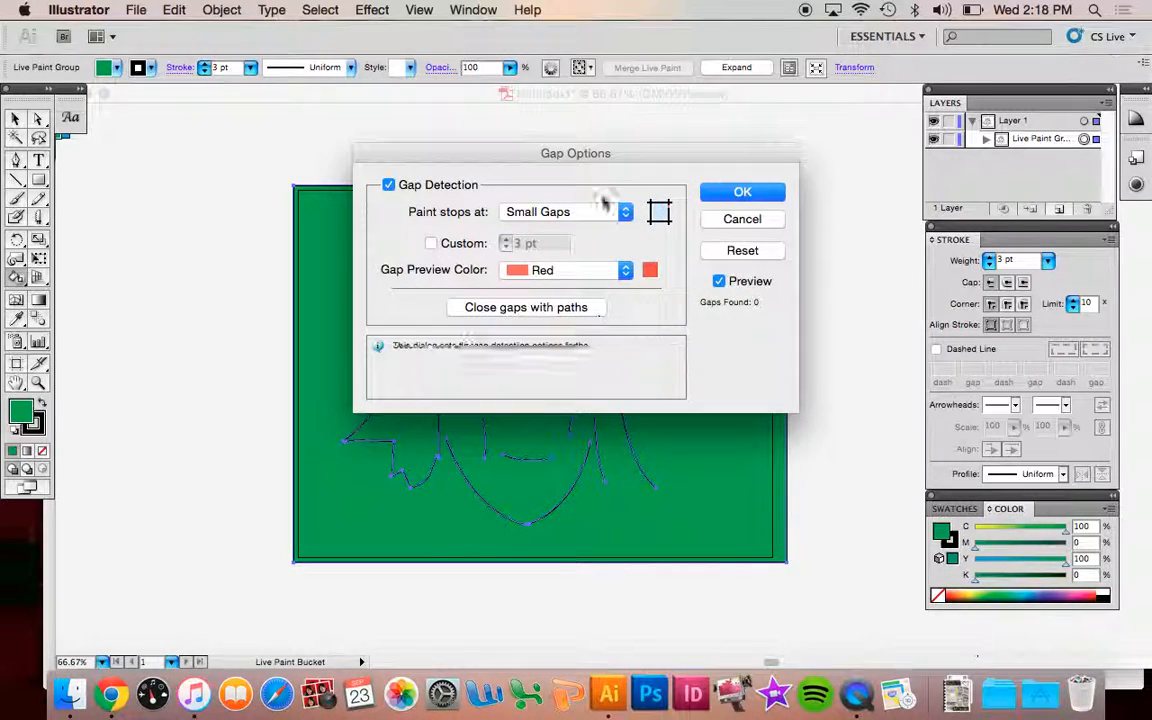
left_click(572, 212)
left_click(566, 244)
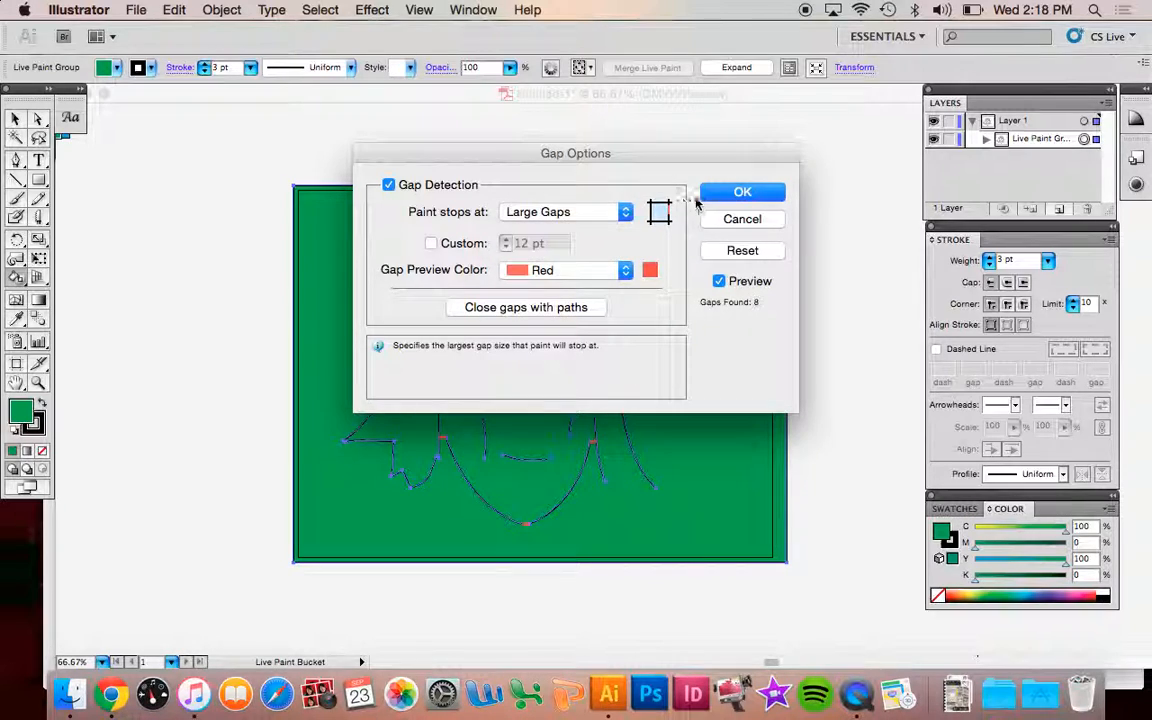
left_click(741, 193)
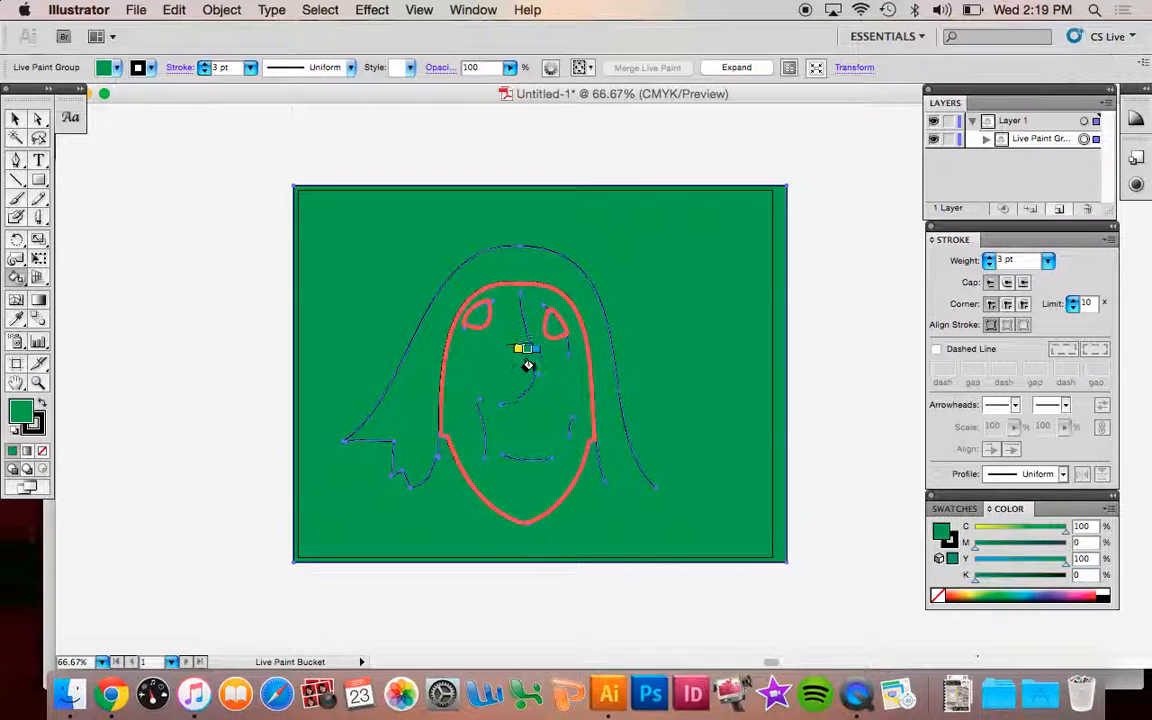
Fill the face area with a purple of about C 82, M 76, Y 0, K 0 and leave nothing selected
left_click(1068, 594)
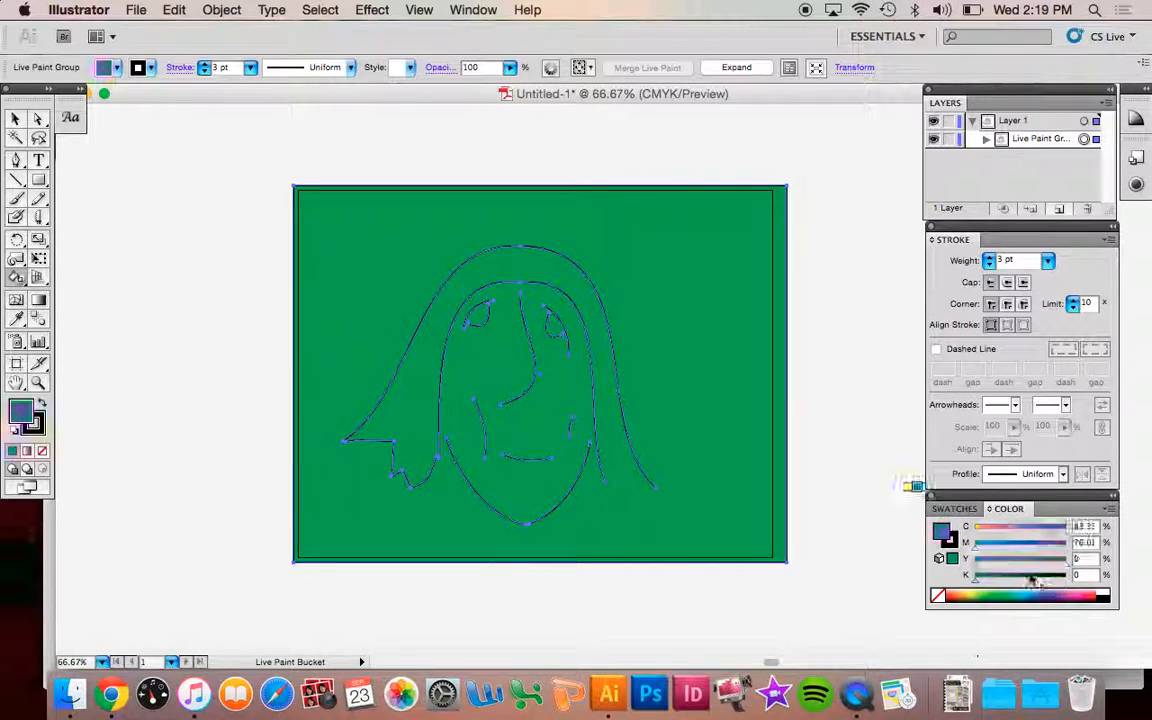
left_click(509, 355)
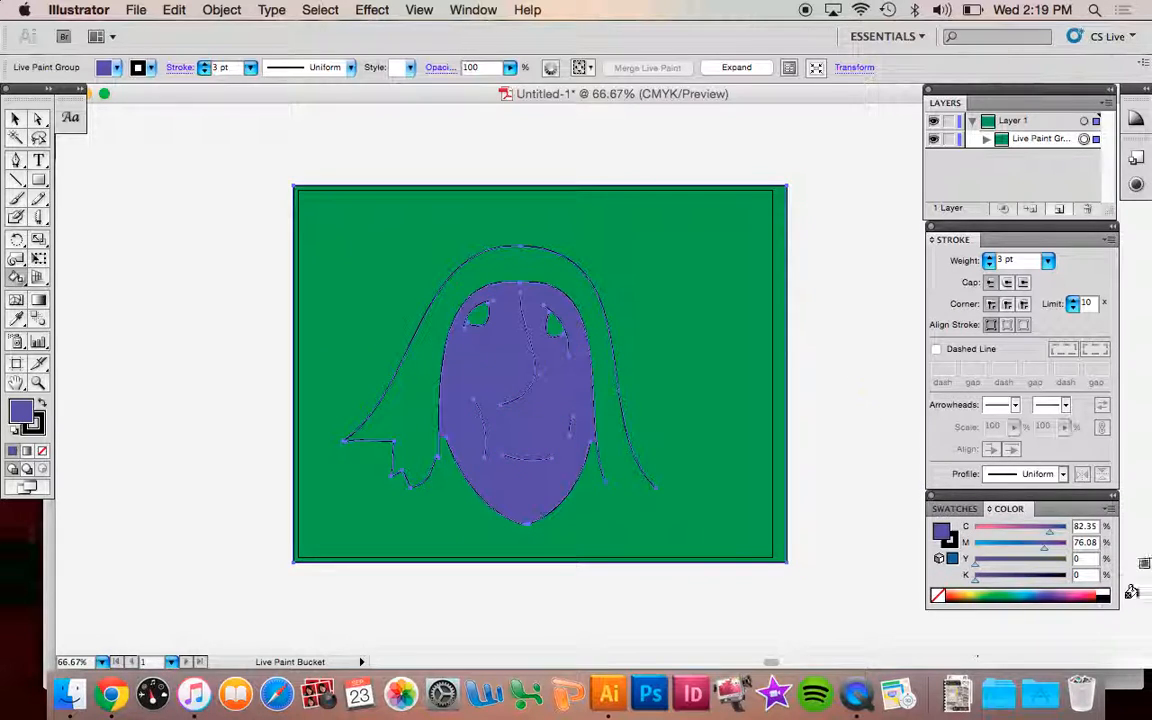
left_click(15, 120)
left_click(200, 190)
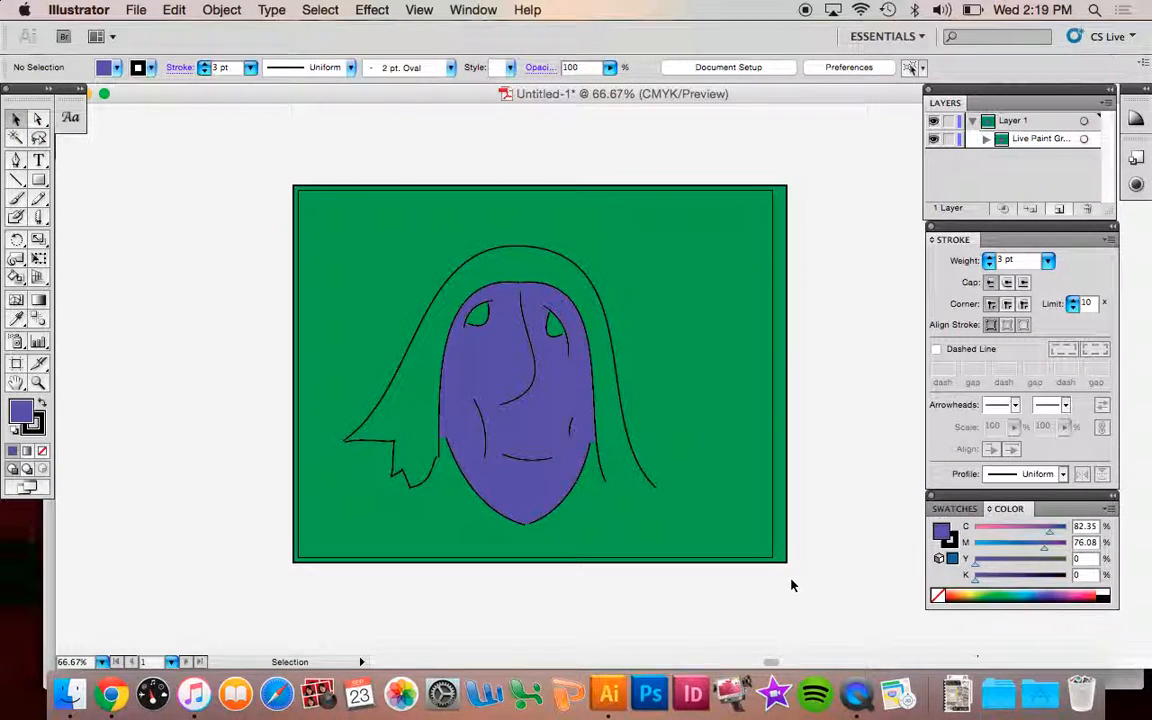